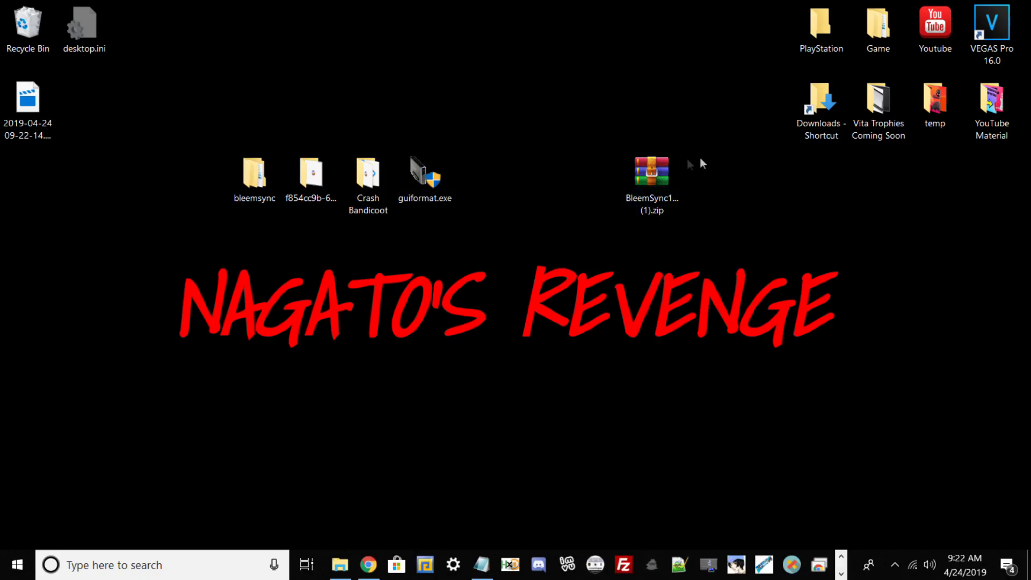
- Move the BleemSync1 (1).zip icon higher up the desktop
{"action": "left_click_drag", "start_coordinate": [652, 167], "coordinate": [516, 116]}
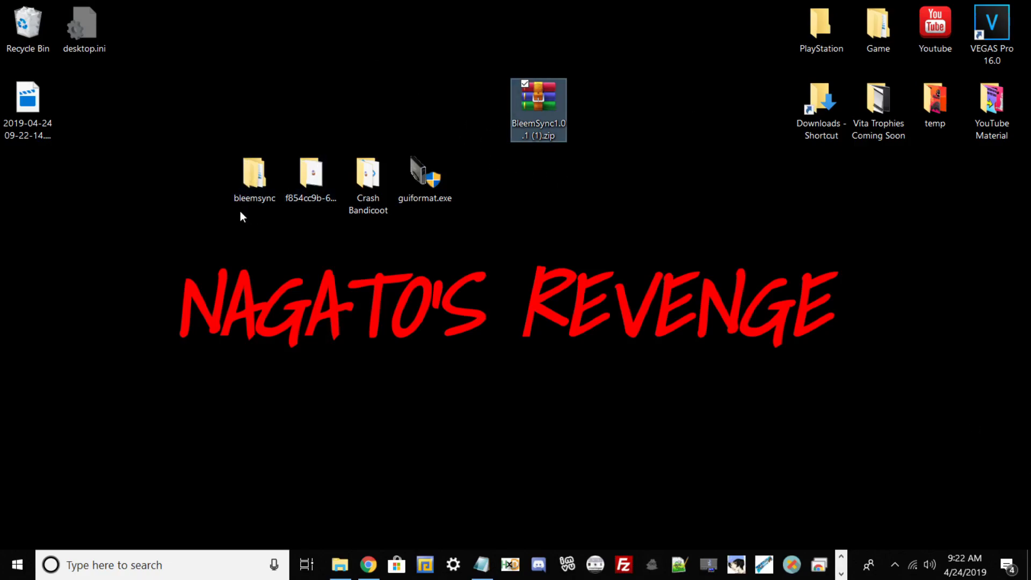
- Select the bleemsync folder on the desktop after briefly marquee-selecting it with its neighbour
{"action": "left_click", "coordinate": [230, 162]}
{"action": "left_click_drag", "start_coordinate": [241, 93], "coordinate": [330, 215]}
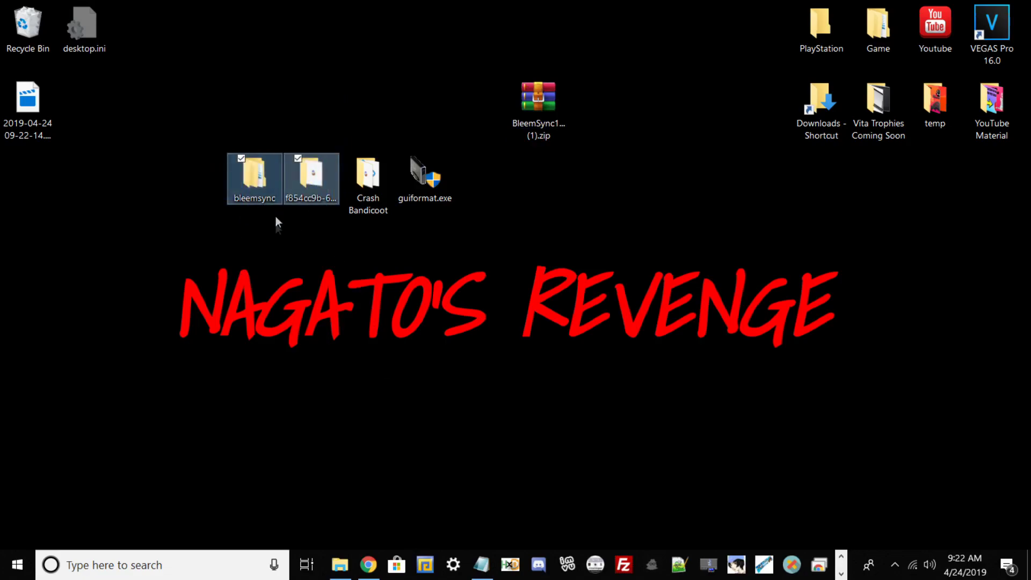
{"action": "left_click", "coordinate": [249, 213]}
{"action": "left_click", "coordinate": [254, 197]}
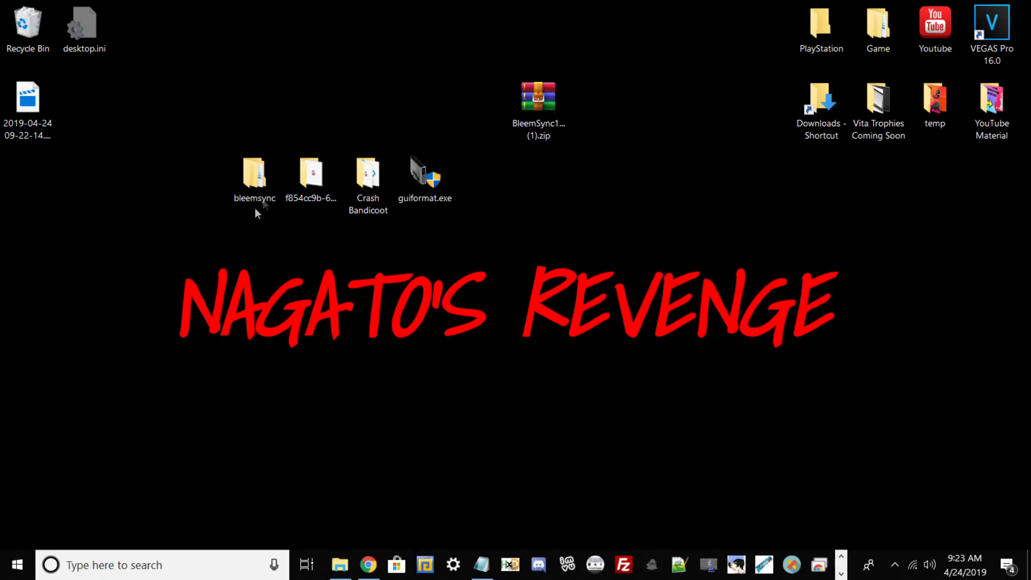
- Open the Crash Bandicoot folder full-screen and select its .bin and .cue game files
{"action": "left_click", "coordinate": [351, 169]}
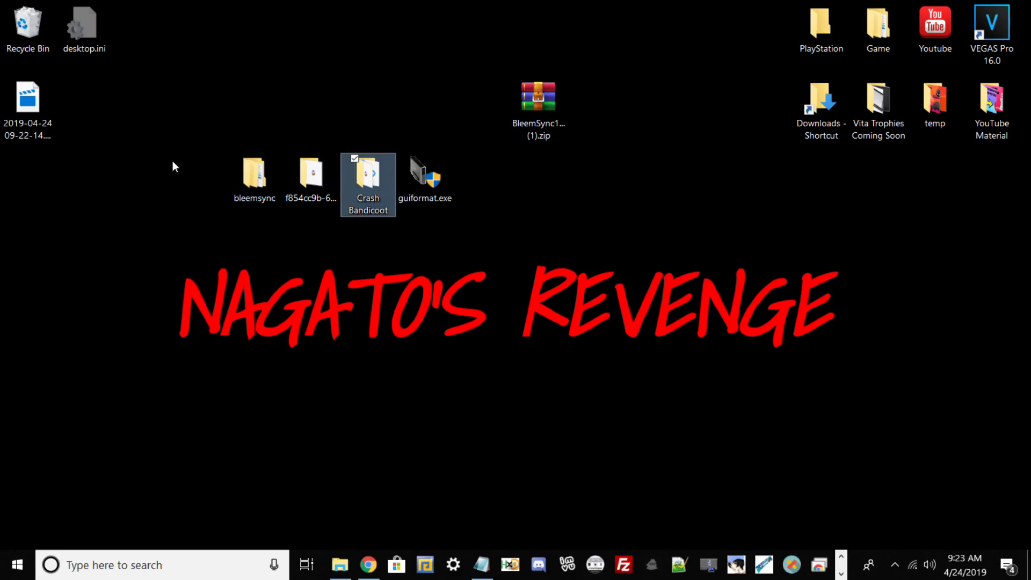
{"action": "double_click", "coordinate": [375, 173]}
{"action": "key", "text": "ctrl+a"}
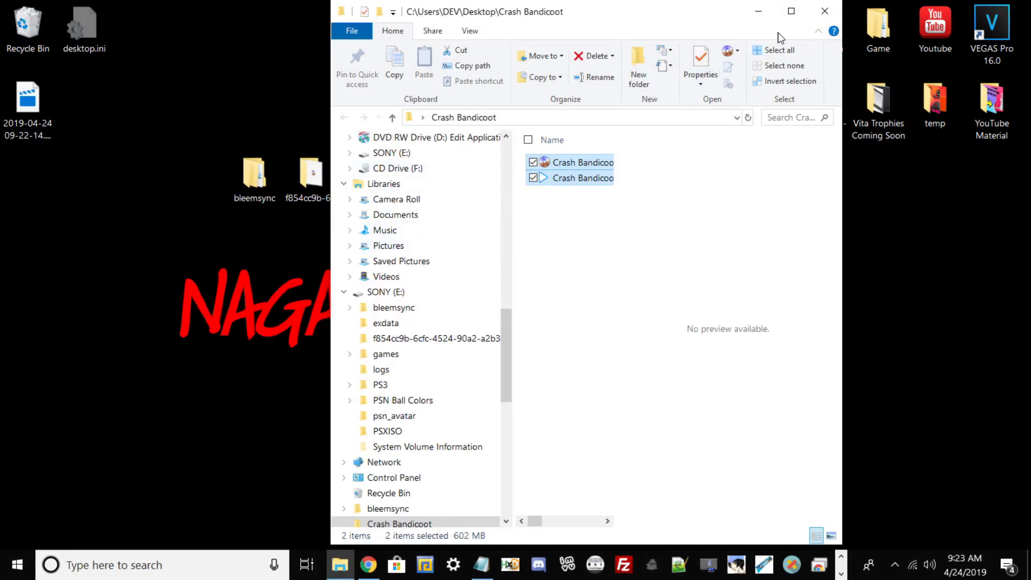
{"action": "left_click", "coordinate": [791, 11]}
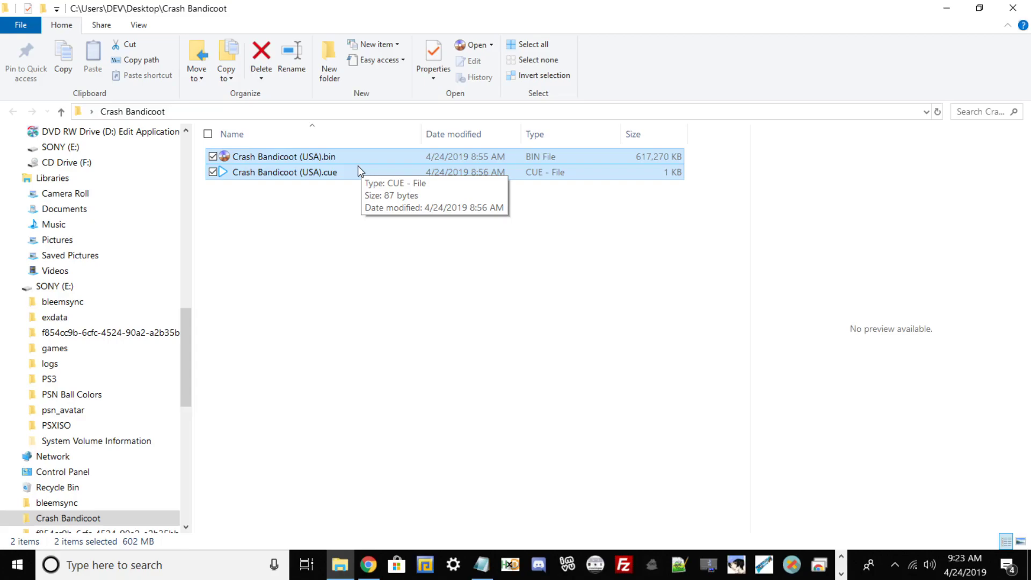
{"action": "left_click", "coordinate": [265, 283]}
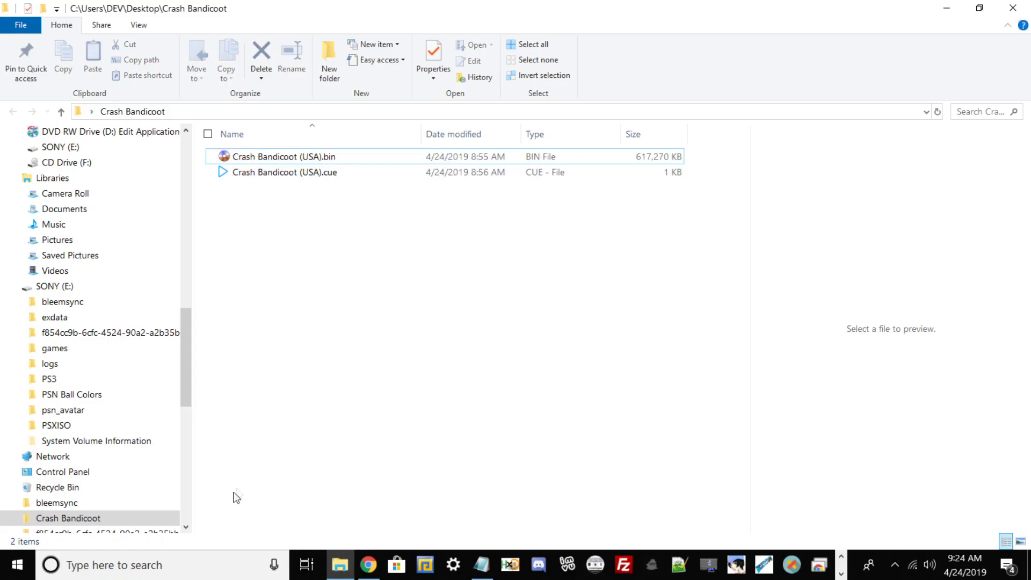
{"action": "left_click_drag", "start_coordinate": [321, 493], "coordinate": [410, 465]}
{"action": "left_click_drag", "start_coordinate": [541, 454], "coordinate": [299, 145]}
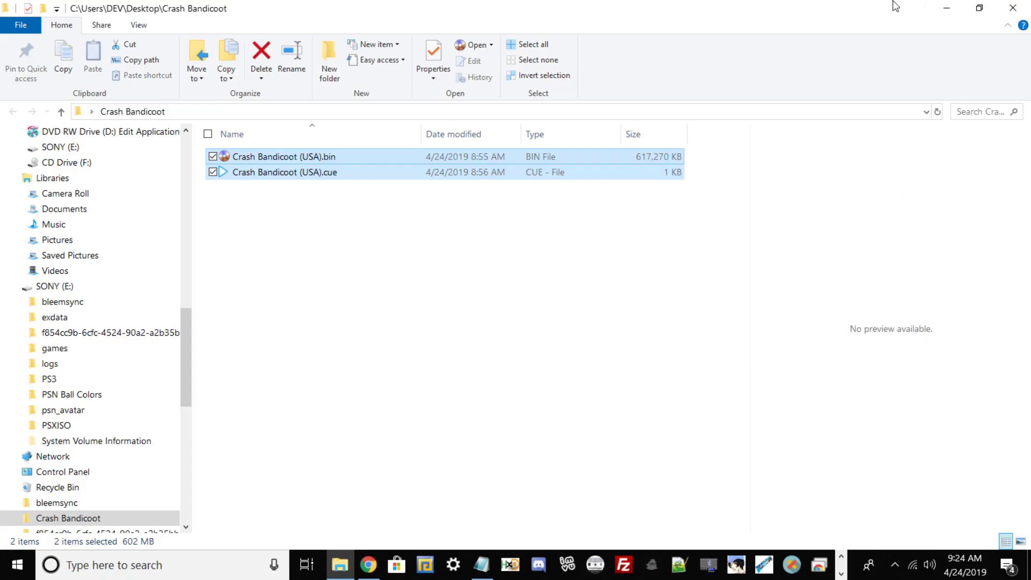
- Restore the folder window to a smaller size, widen it, and minimise it to reveal the desktop
{"action": "left_click", "coordinate": [979, 8]}
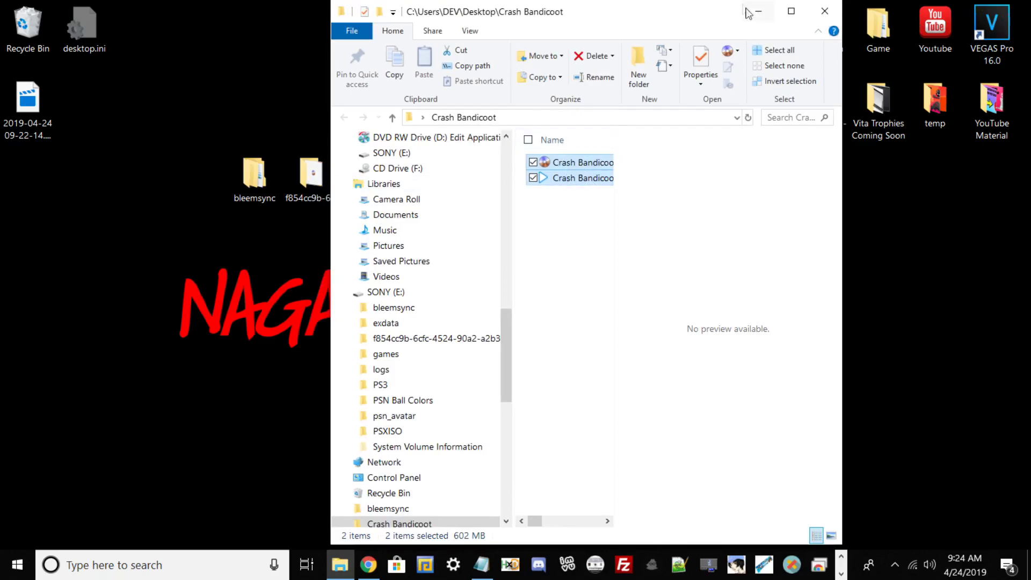
{"action": "left_click_drag", "start_coordinate": [325, 114], "coordinate": [169, 113]}
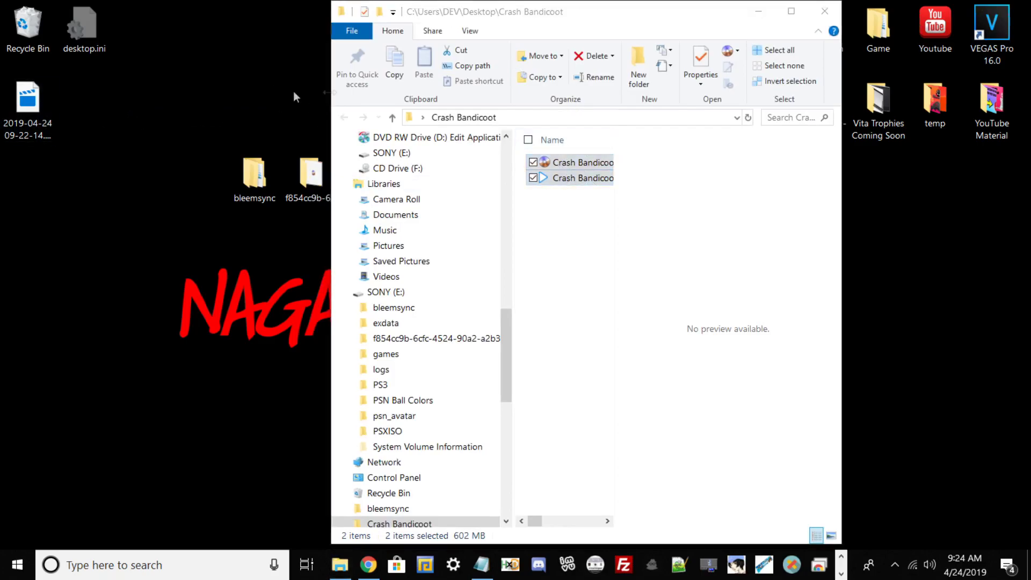
{"action": "left_click_drag", "start_coordinate": [326, 86], "coordinate": [178, 86]}
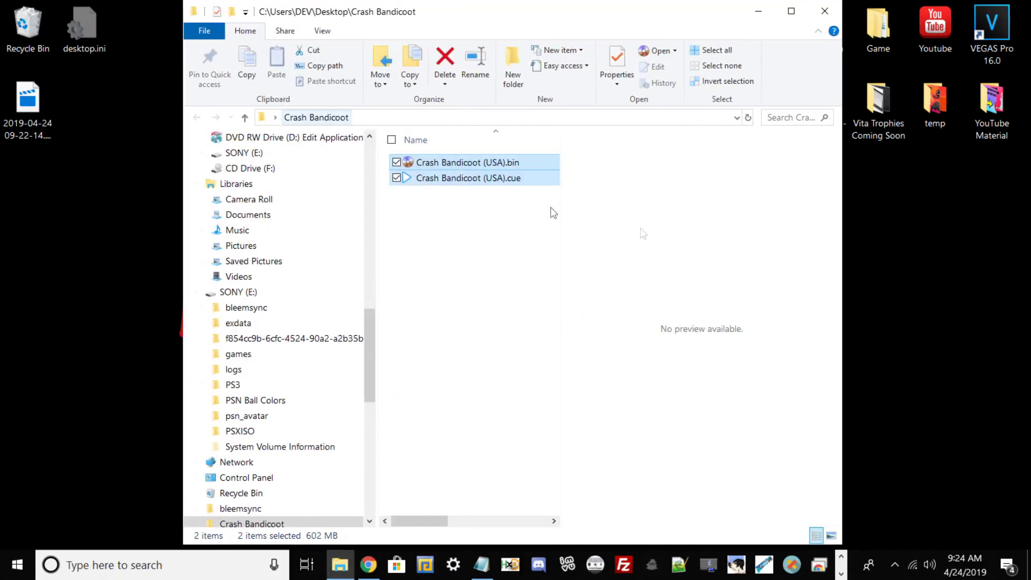
{"action": "left_click", "coordinate": [758, 13]}
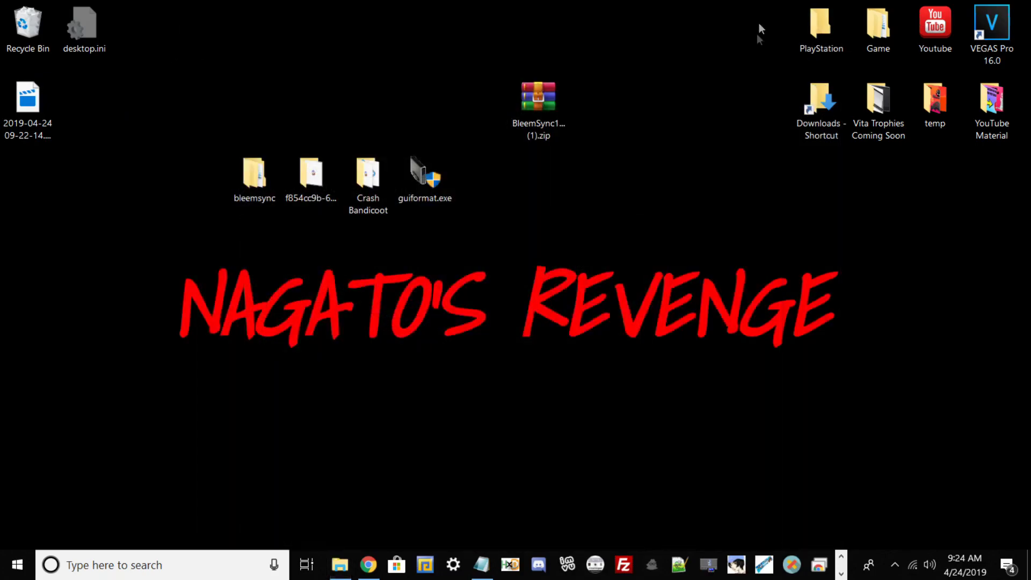
{"action": "left_click", "coordinate": [841, 573]}
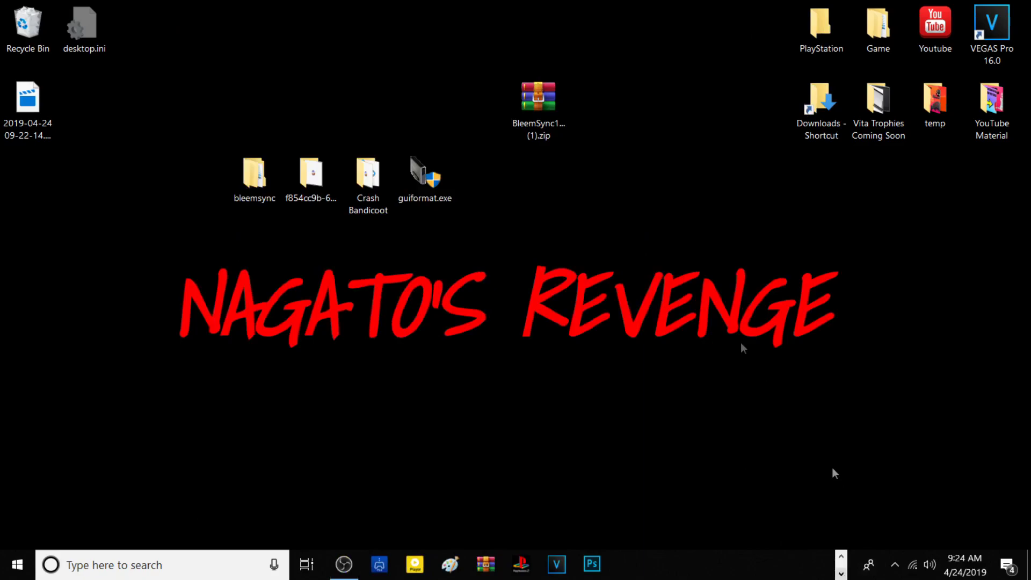
{"action": "left_click", "coordinate": [842, 559]}
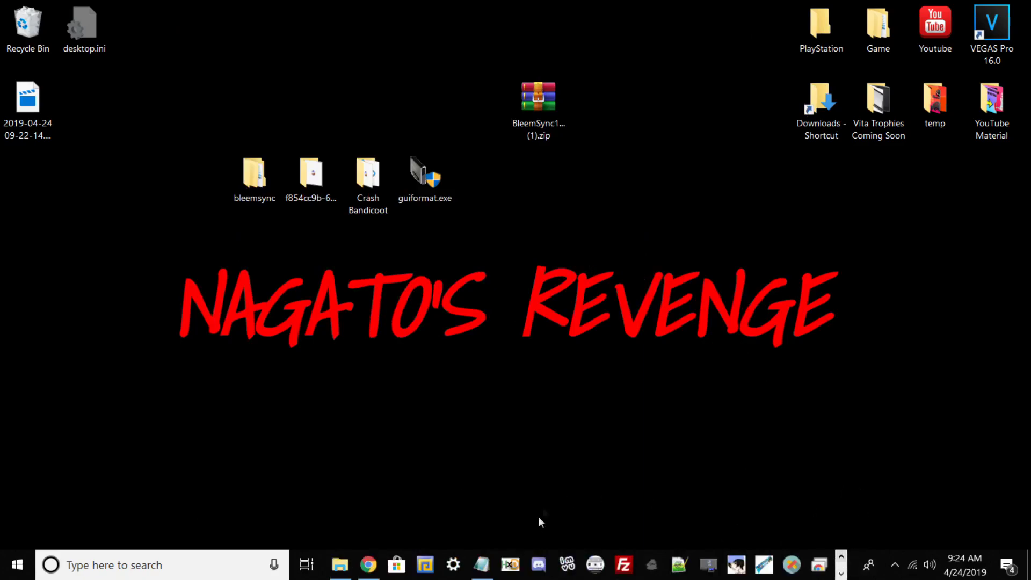
{"action": "left_click", "coordinate": [482, 564]}
{"action": "left_click_drag", "start_coordinate": [431, 158], "coordinate": [223, 127]}
{"action": "left_click", "coordinate": [231, 126]}
{"action": "left_click_drag", "start_coordinate": [356, 128], "coordinate": [222, 127]}
{"action": "left_click", "coordinate": [391, 142]}
{"action": "left_click_drag", "start_coordinate": [392, 142], "coordinate": [219, 124]}
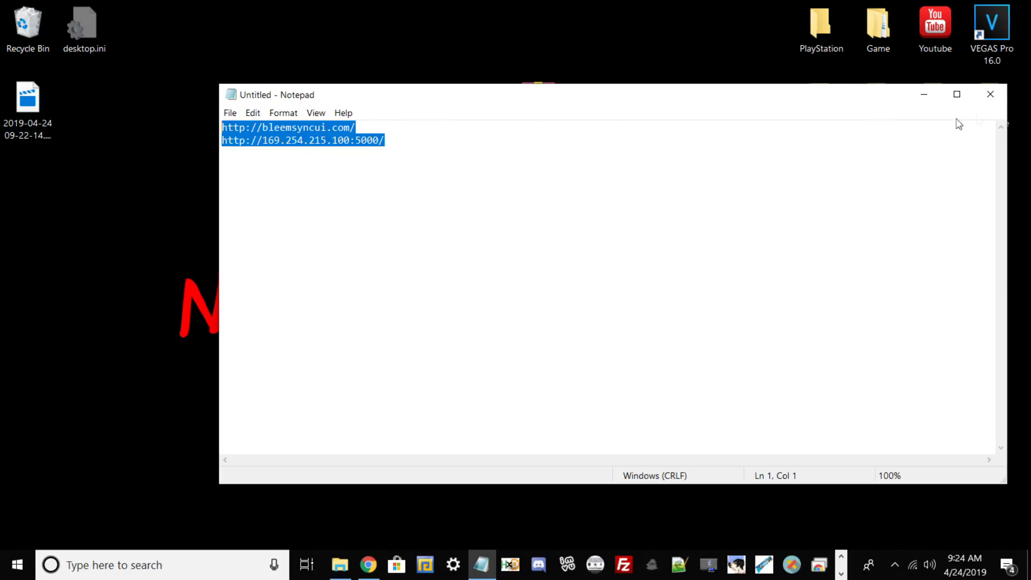
{"action": "left_click", "coordinate": [922, 99]}
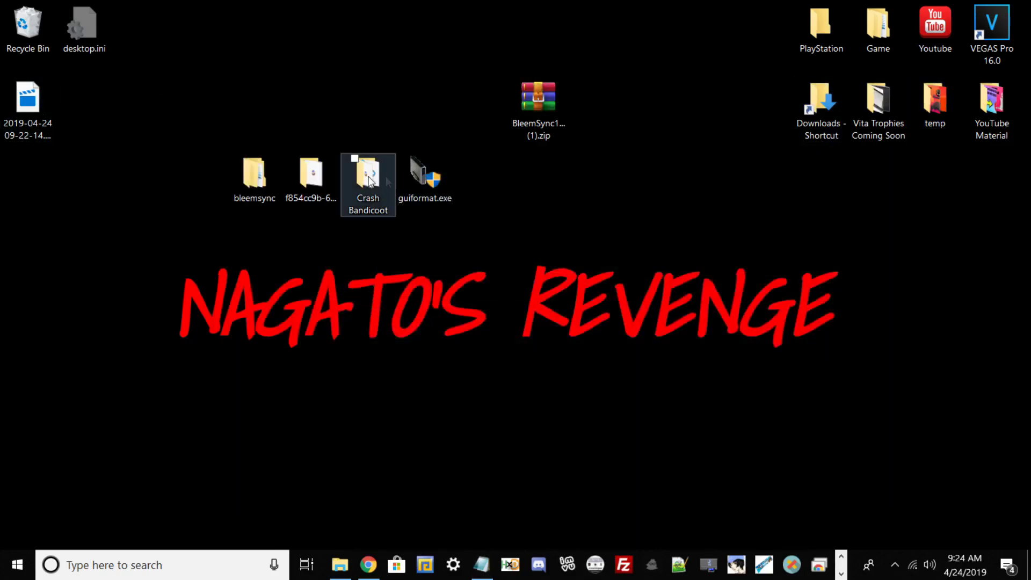
{"action": "left_click", "coordinate": [410, 187]}
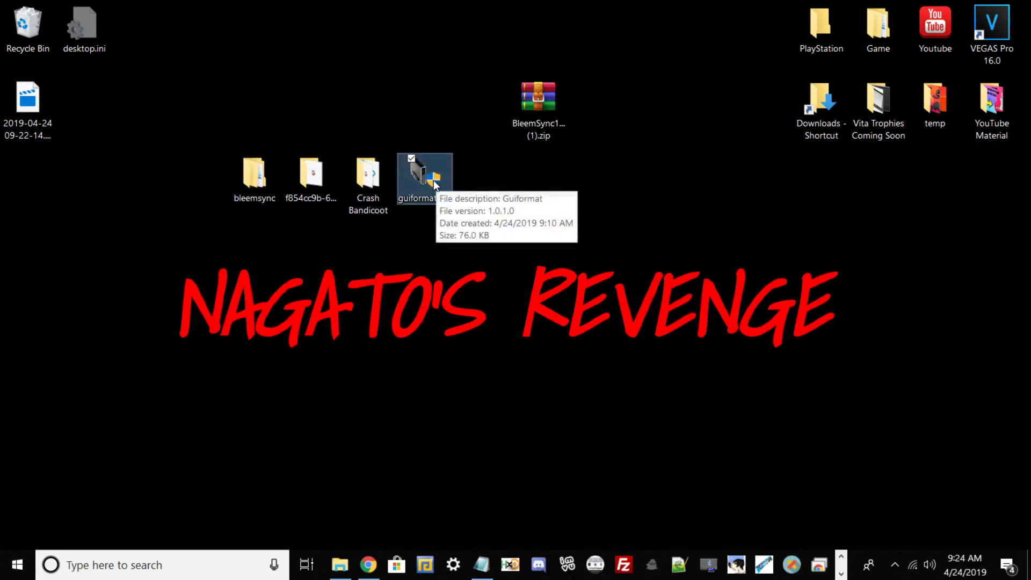
{"action": "double_click", "coordinate": [435, 188]}
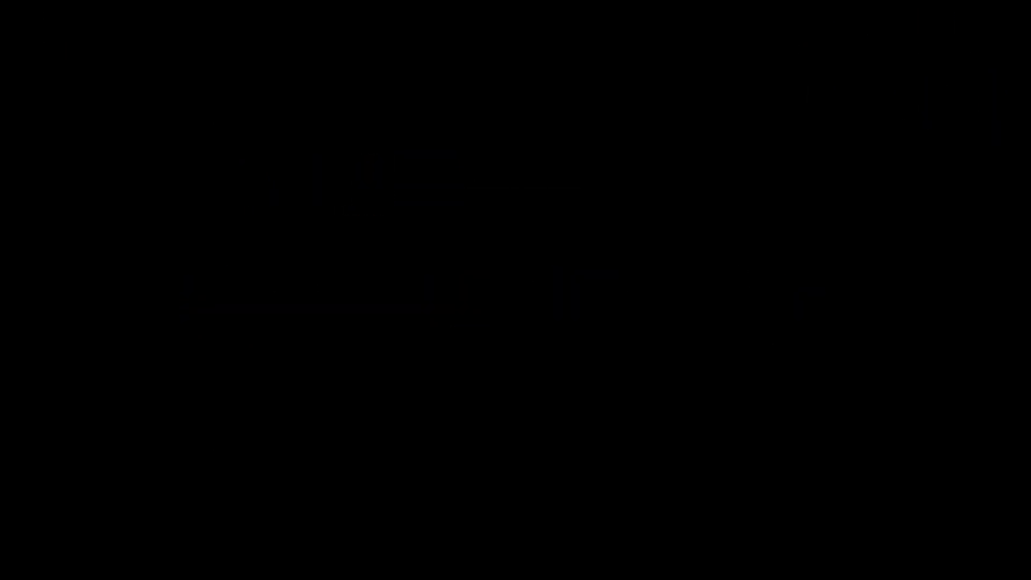
{"action": "left_click", "coordinate": [353, 381]}
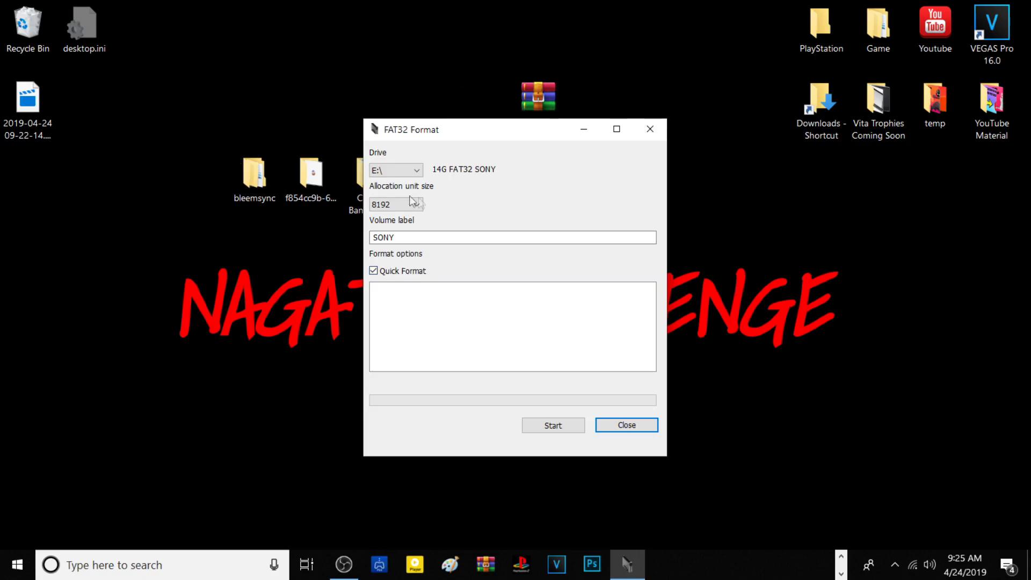
{"action": "left_click", "coordinate": [618, 427]}
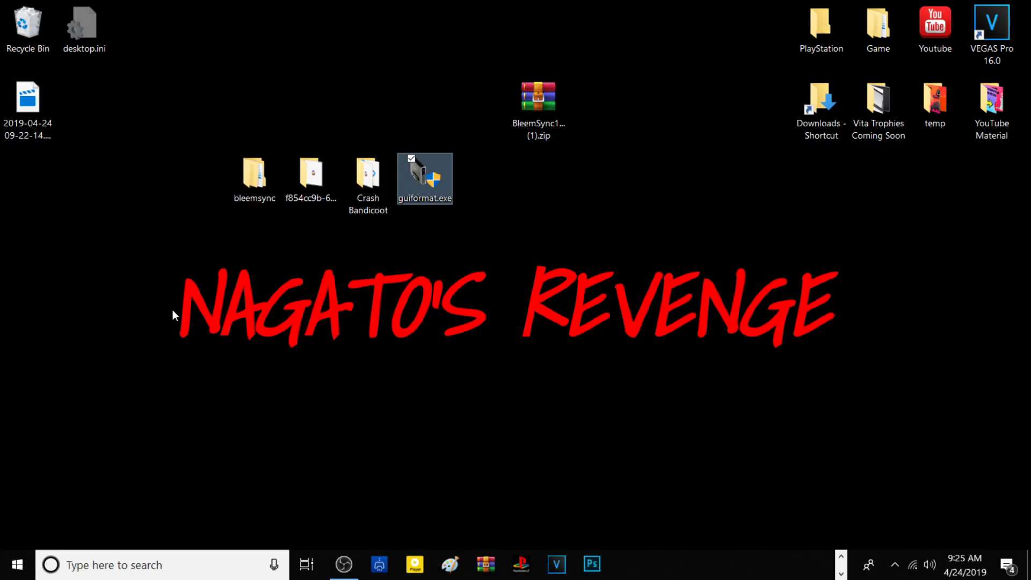
- Bring back the Explorer window and show the SONY (E:) drive's contents full-screen
{"action": "left_click", "coordinate": [841, 557]}
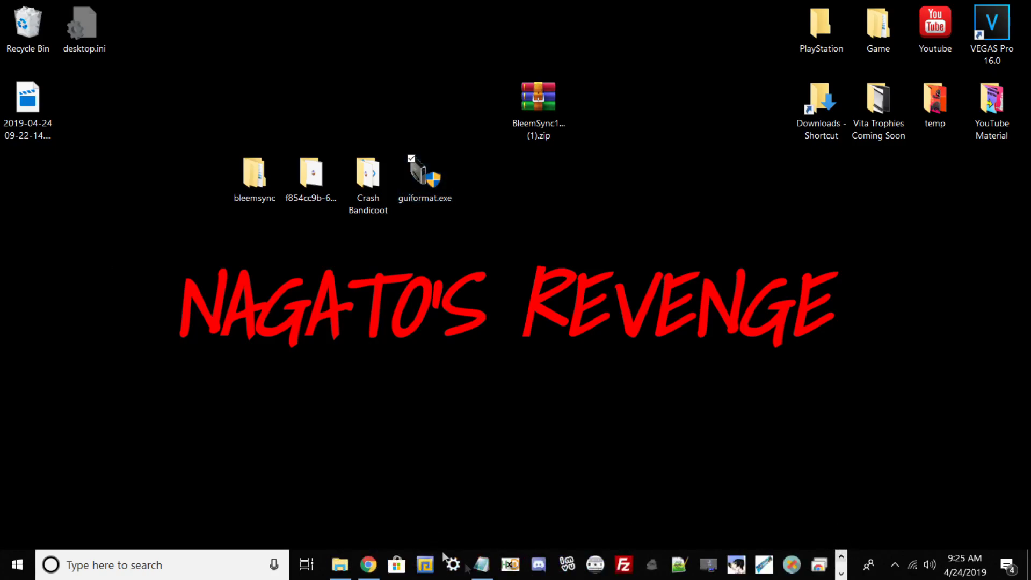
{"action": "left_click", "coordinate": [330, 573]}
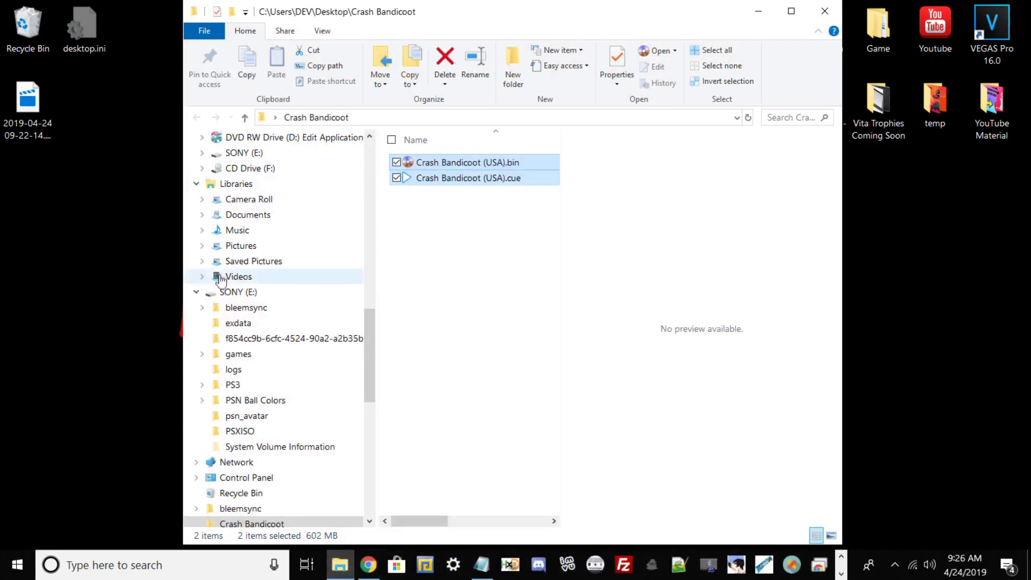
{"action": "scroll", "coordinate": [260, 295], "scroll_direction": "up", "scroll_amount": 15}
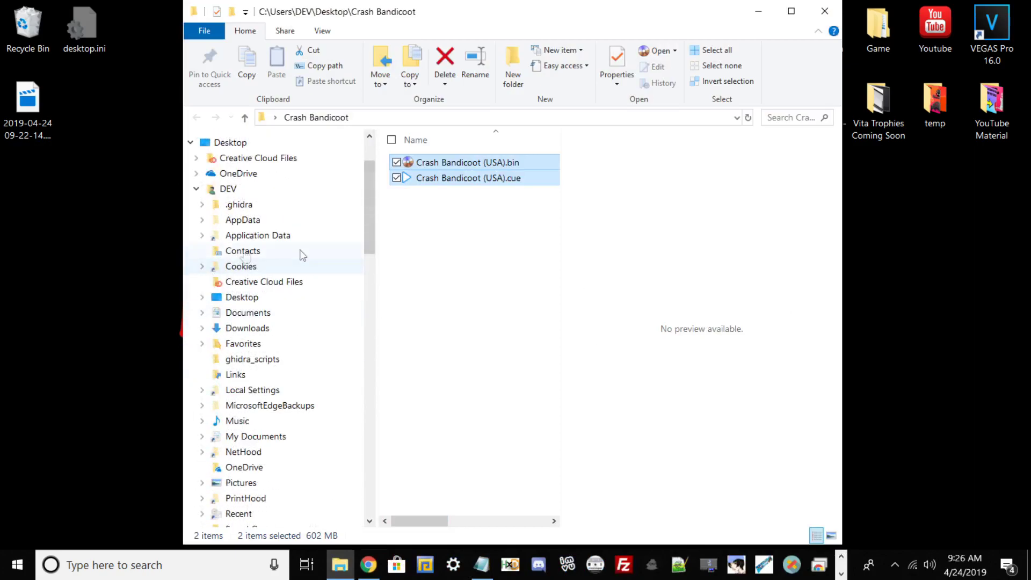
{"action": "scroll", "coordinate": [256, 231], "scroll_direction": "down", "scroll_amount": 10}
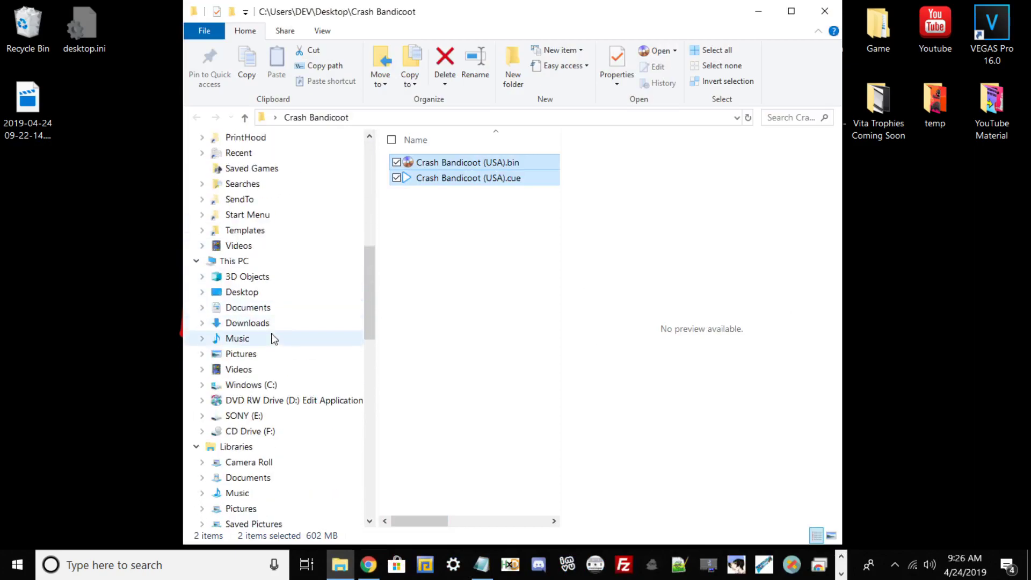
{"action": "scroll", "coordinate": [269, 369], "scroll_direction": "down", "scroll_amount": 1}
{"action": "left_click", "coordinate": [231, 291]}
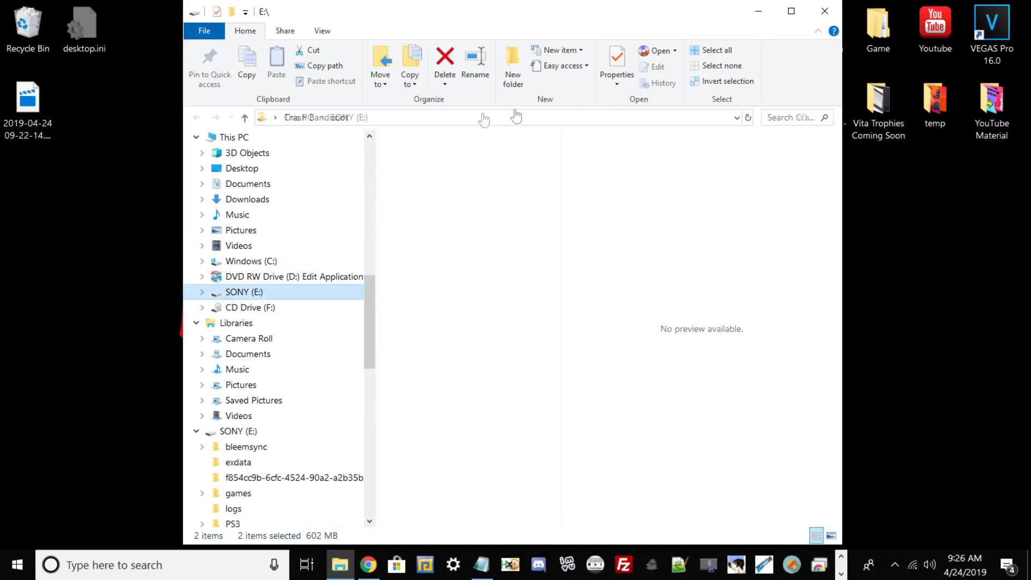
{"action": "left_click", "coordinate": [791, 10]}
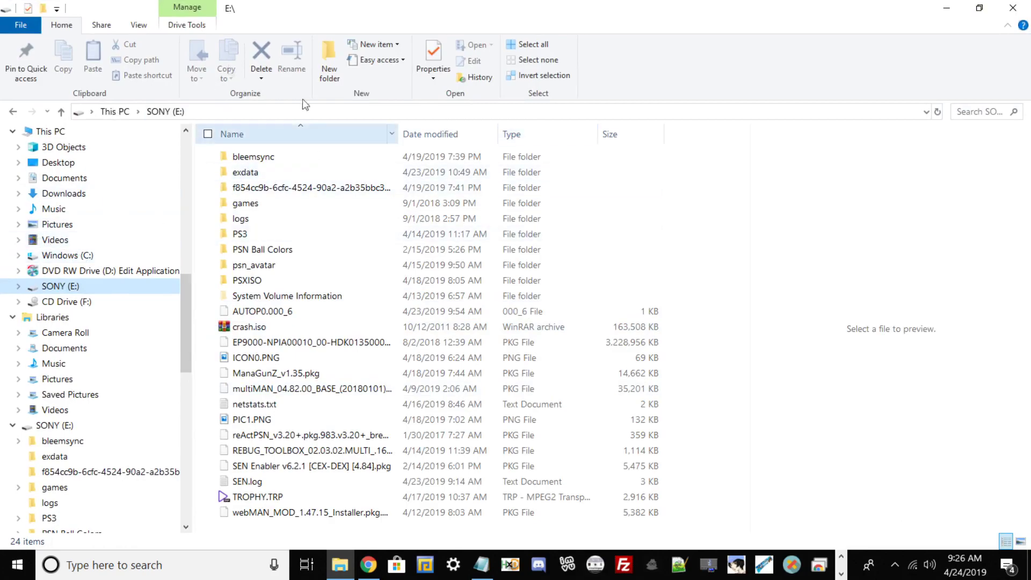
- Open the Format dialog for SONY (E:), check the FAT32 option, then close it unformatted
{"action": "right_click", "coordinate": [69, 292]}
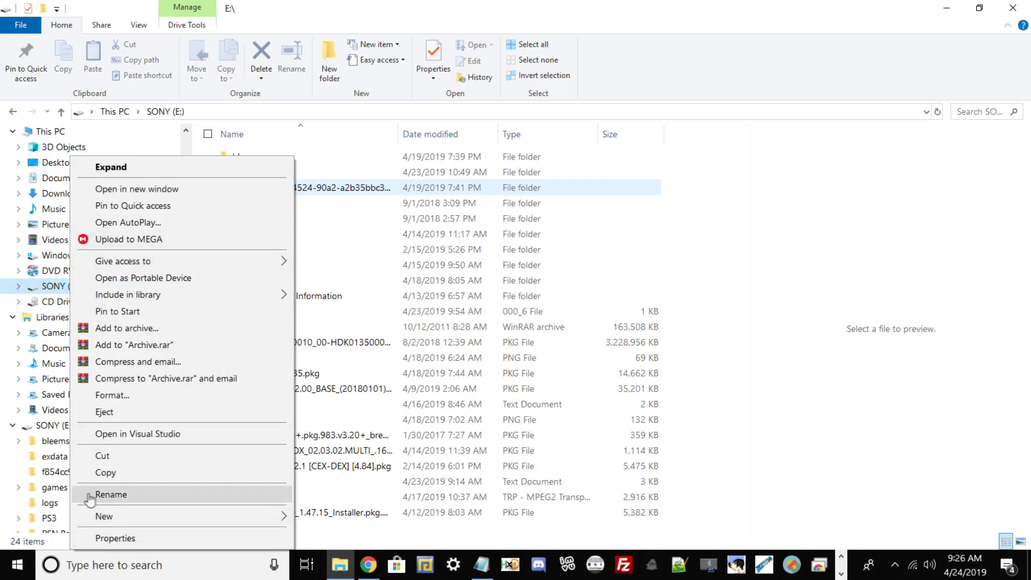
{"action": "left_click", "coordinate": [129, 398]}
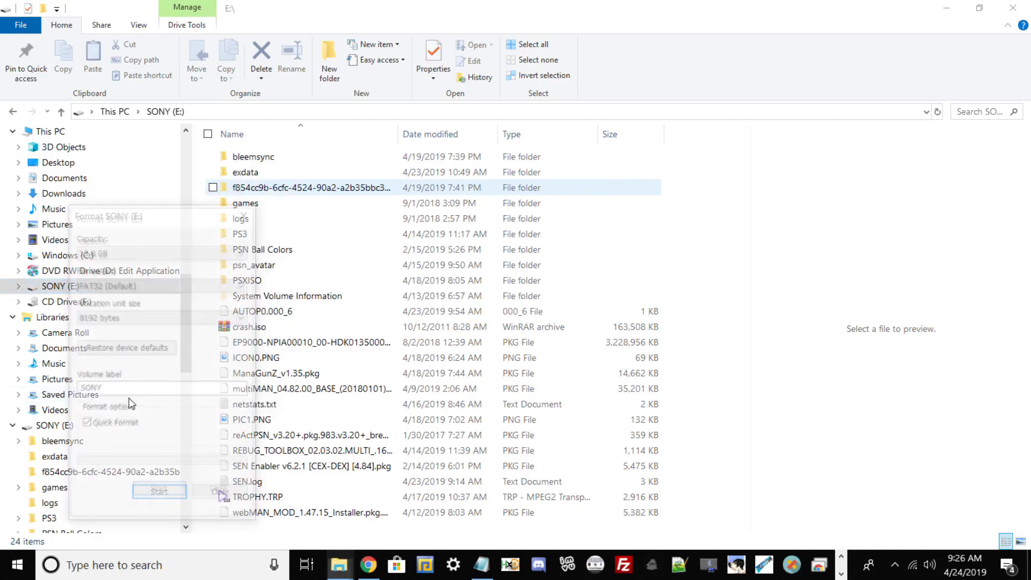
{"action": "left_click", "coordinate": [145, 285]}
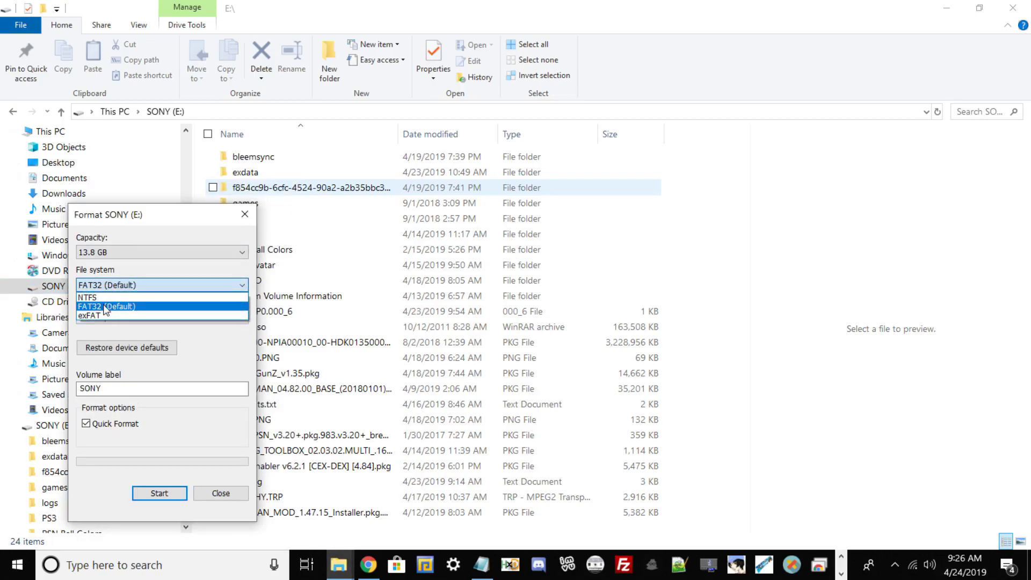
{"action": "left_click", "coordinate": [107, 306]}
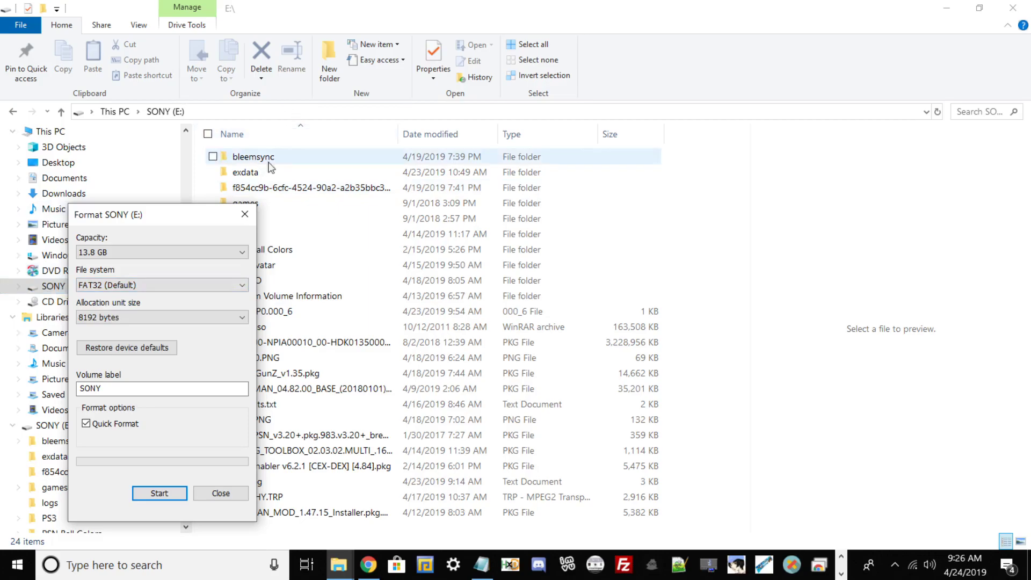
{"action": "left_click", "coordinate": [222, 494]}
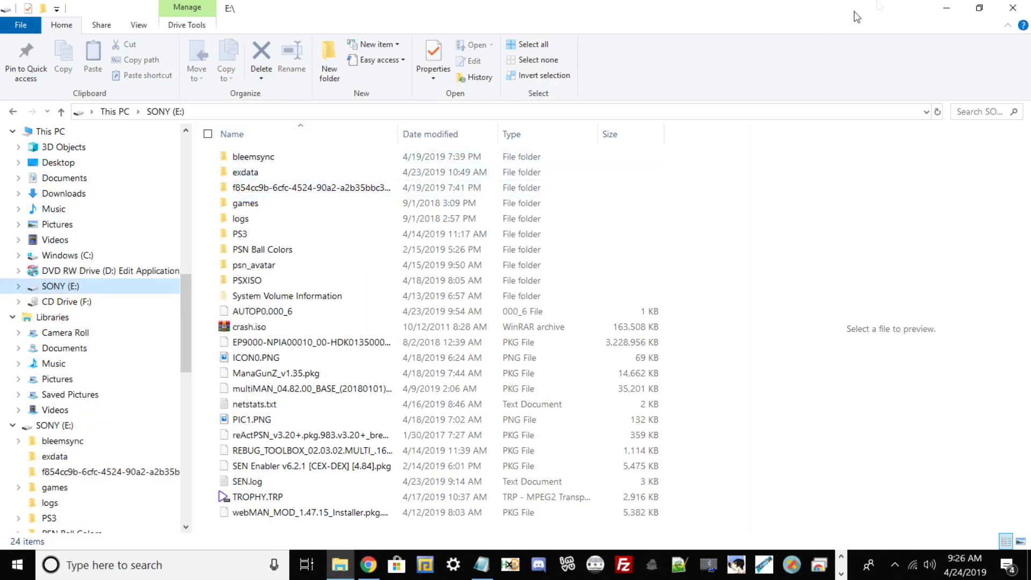
{"action": "left_click", "coordinate": [948, 11]}
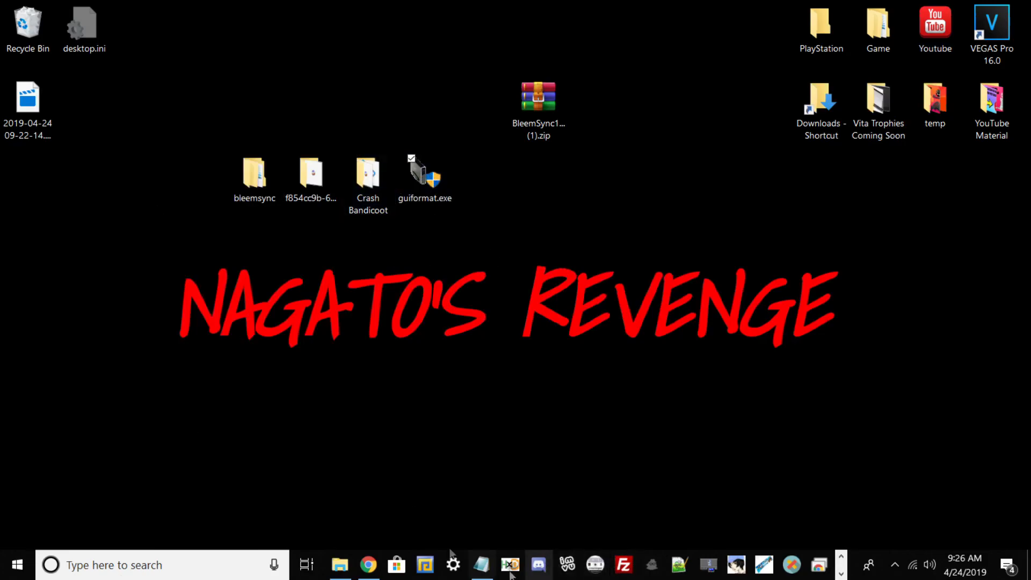
{"action": "left_click", "coordinate": [340, 564]}
- Format SONY (E:) as FAT32 with 8192-byte allocation units and volume label SONY
{"action": "right_click", "coordinate": [72, 294]}
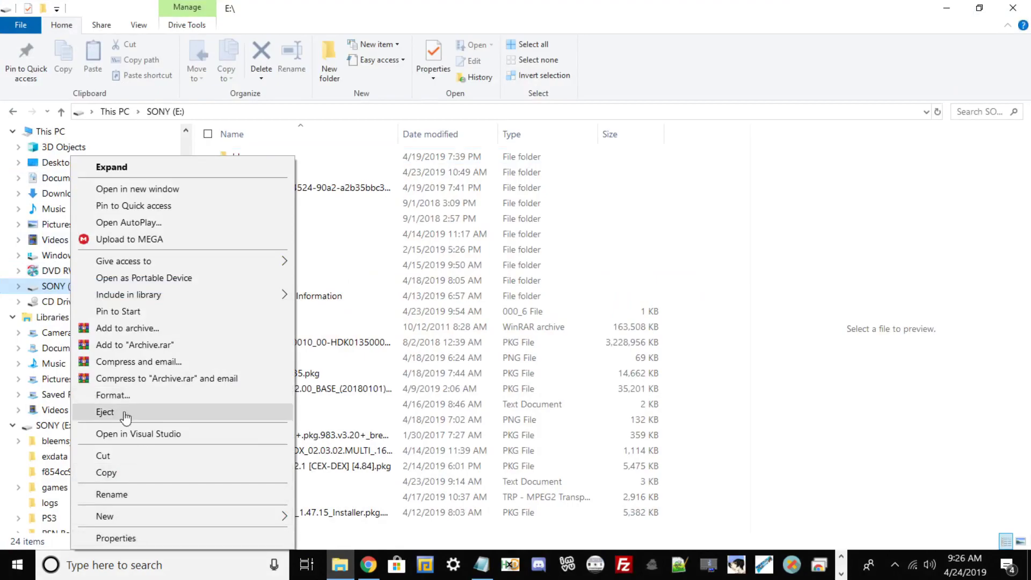
{"action": "left_click", "coordinate": [124, 396]}
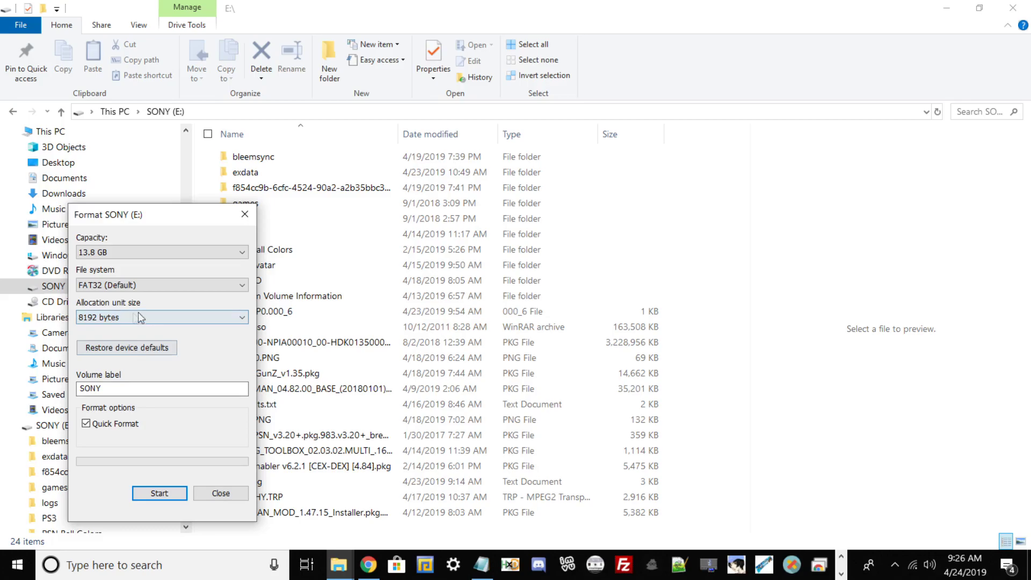
{"action": "left_click", "coordinate": [113, 285]}
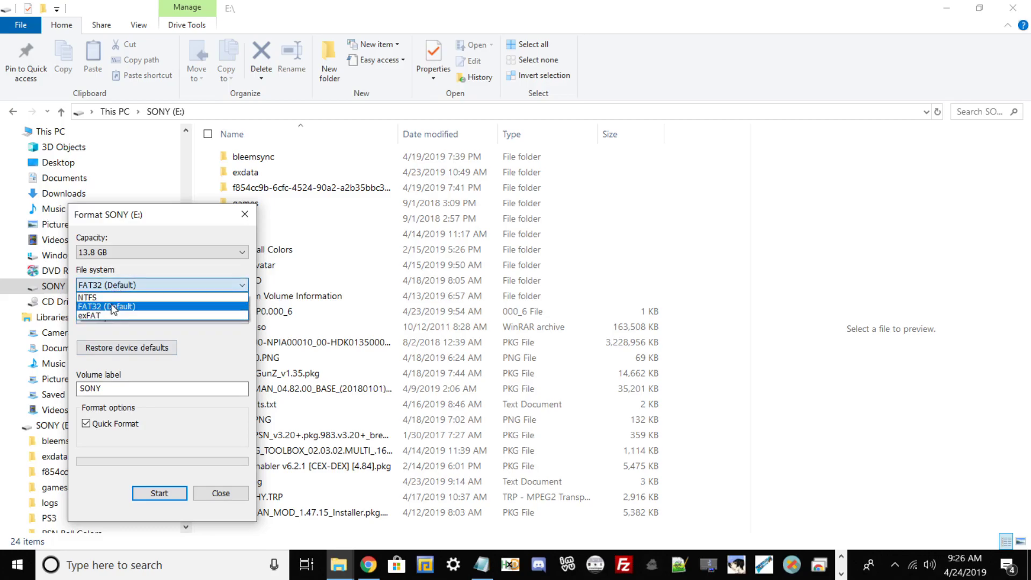
{"action": "left_click", "coordinate": [101, 307]}
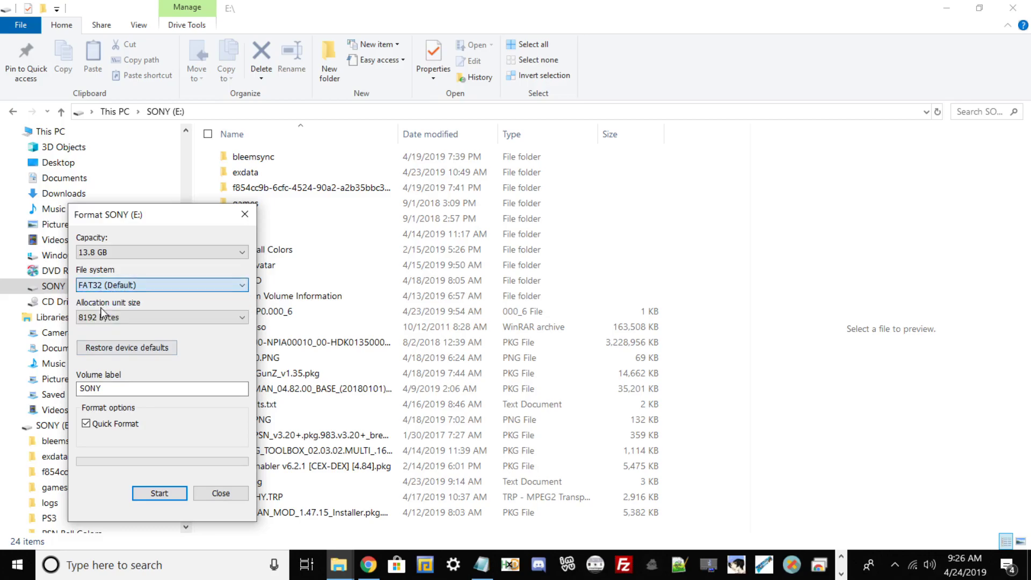
{"action": "left_click", "coordinate": [89, 319]}
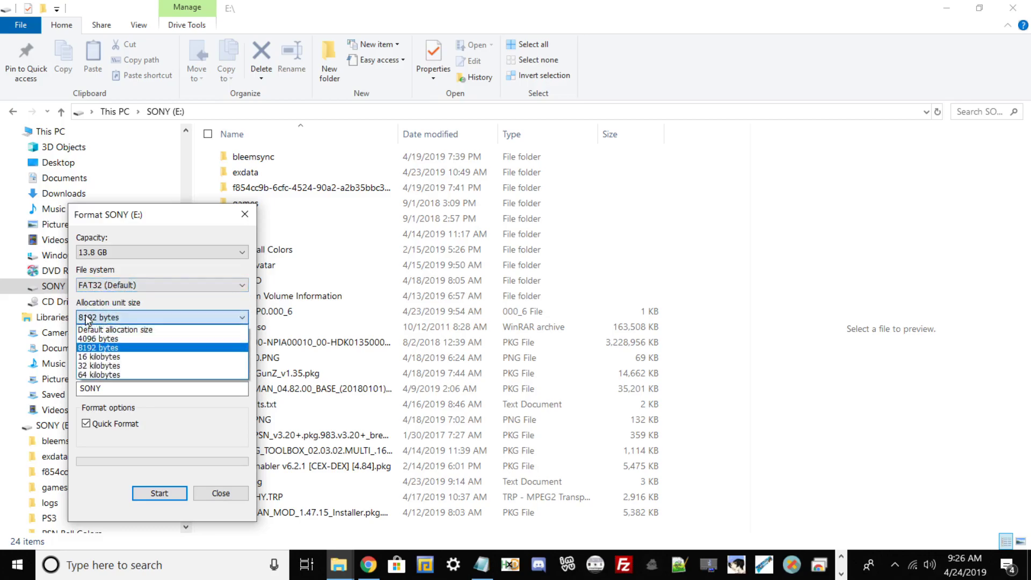
{"action": "left_click", "coordinate": [98, 348]}
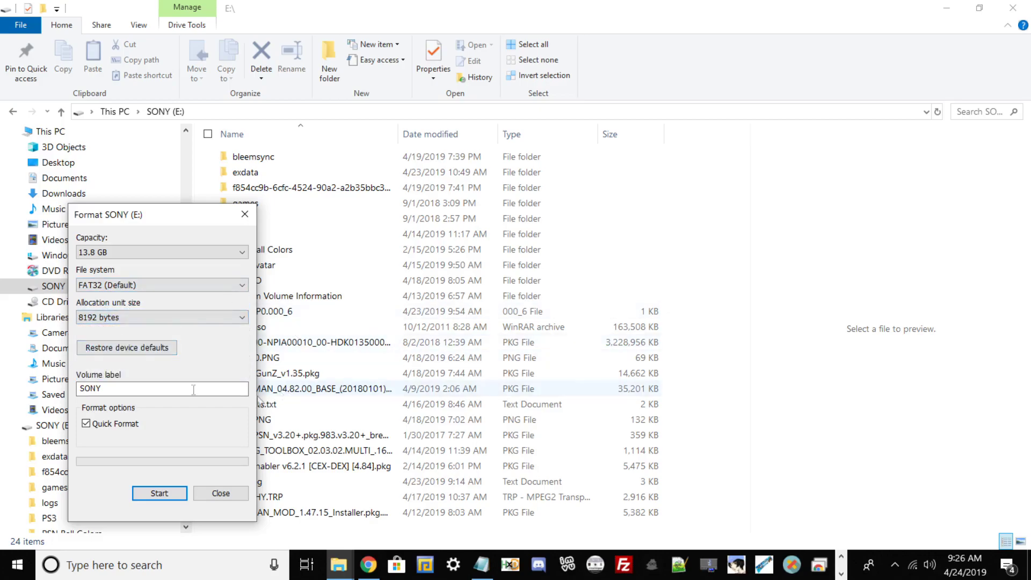
{"action": "double_click", "coordinate": [113, 387]}
{"action": "left_click", "coordinate": [122, 392]}
{"action": "double_click", "coordinate": [78, 385]}
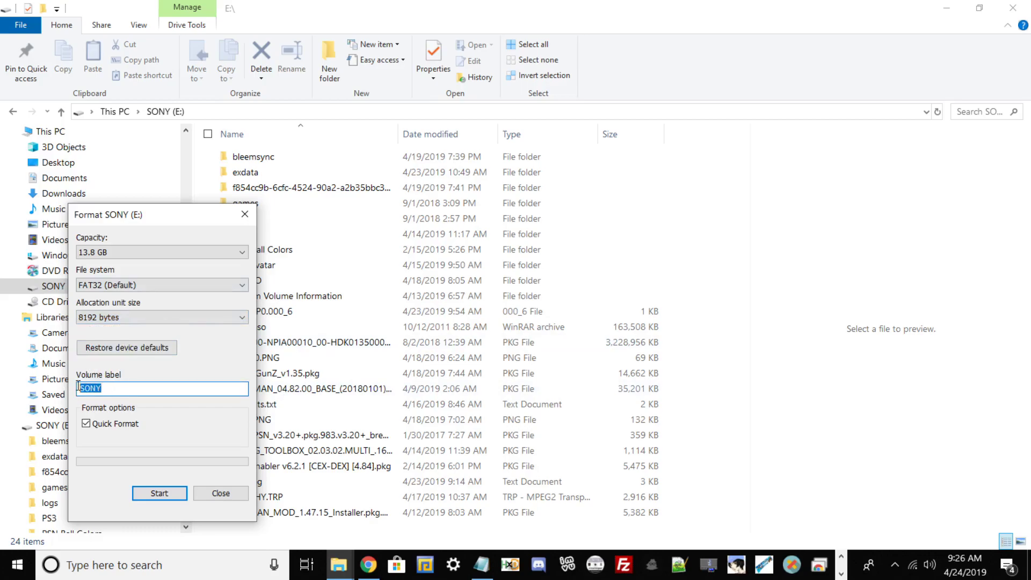
{"action": "left_click", "coordinate": [150, 391]}
{"action": "left_click", "coordinate": [166, 491]}
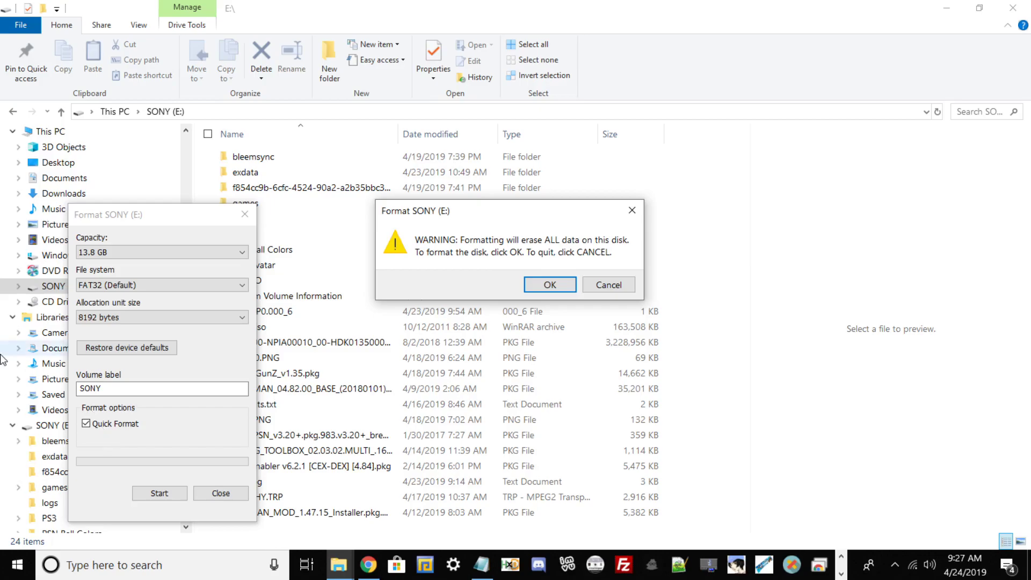
- Confirm the erase warning, acknowledge Format Complete, and close the format tool
{"action": "left_click", "coordinate": [549, 293]}
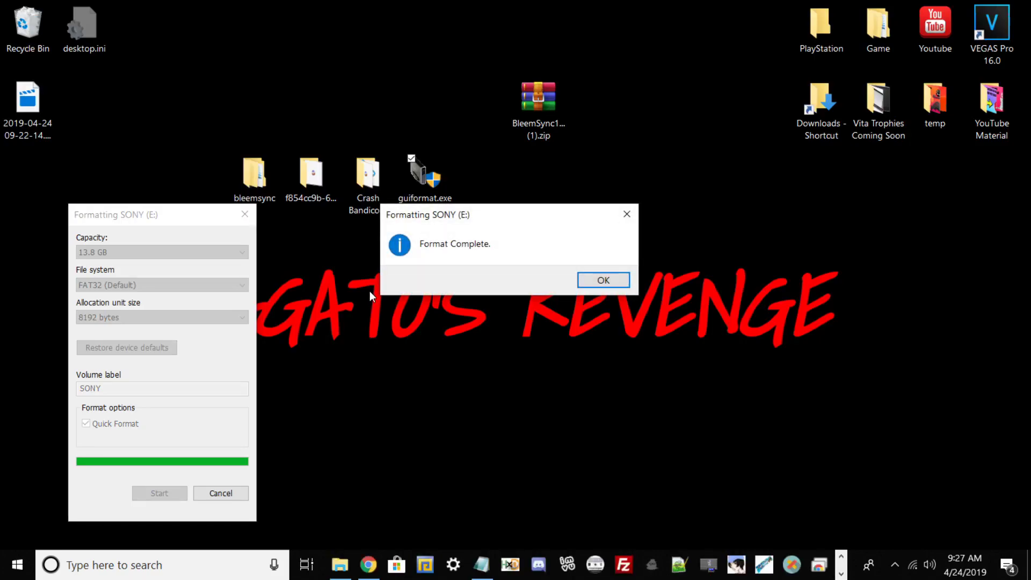
{"action": "left_click", "coordinate": [603, 280]}
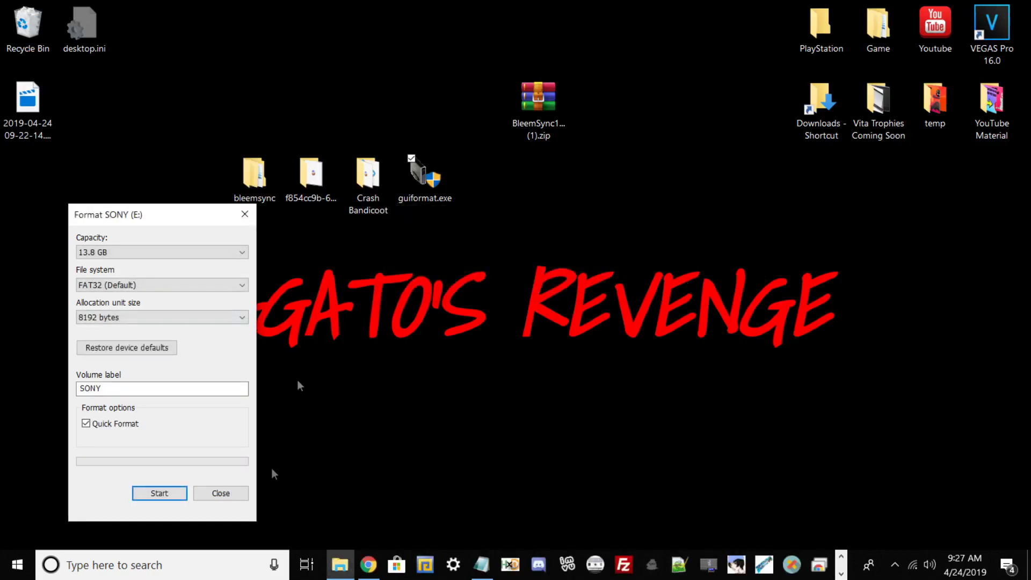
{"action": "left_click", "coordinate": [219, 493]}
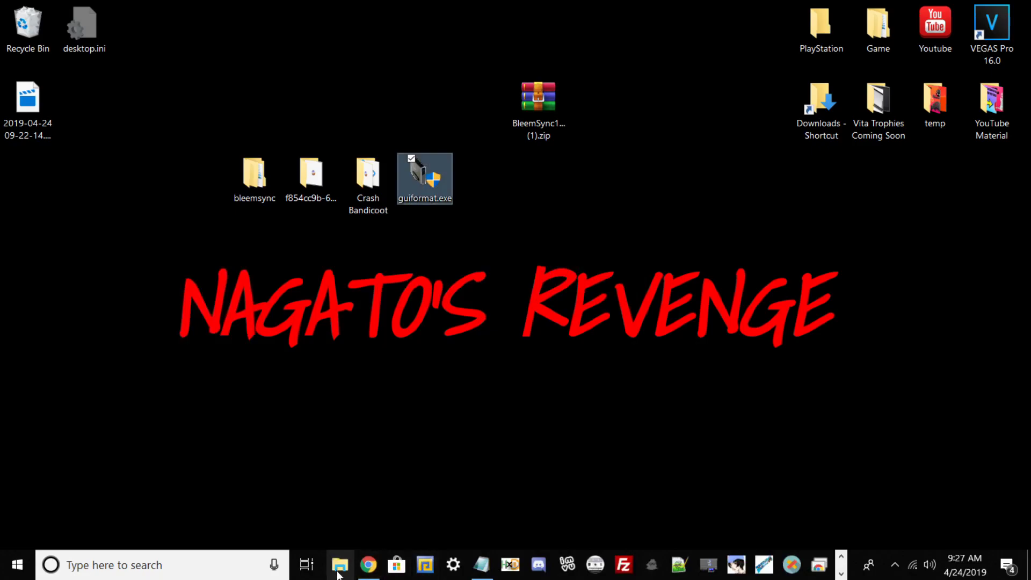
- Reopen SONY (E:) in Explorer and check its Properties show FAT32 with 13.8 GB free
{"action": "left_click", "coordinate": [339, 565]}
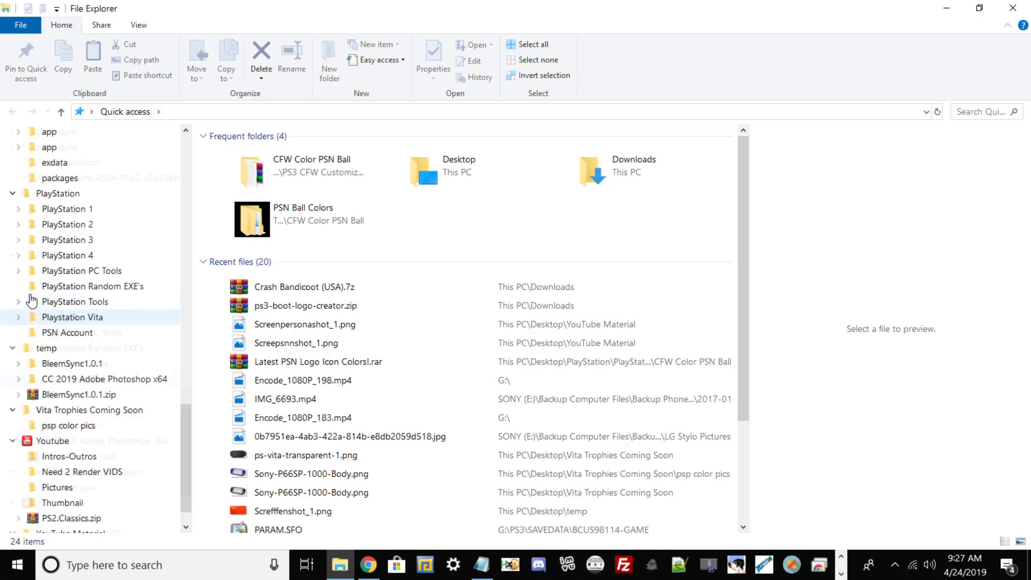
{"action": "scroll", "coordinate": [30, 298], "scroll_direction": "up", "scroll_amount": 5}
{"action": "left_click", "coordinate": [94, 225]}
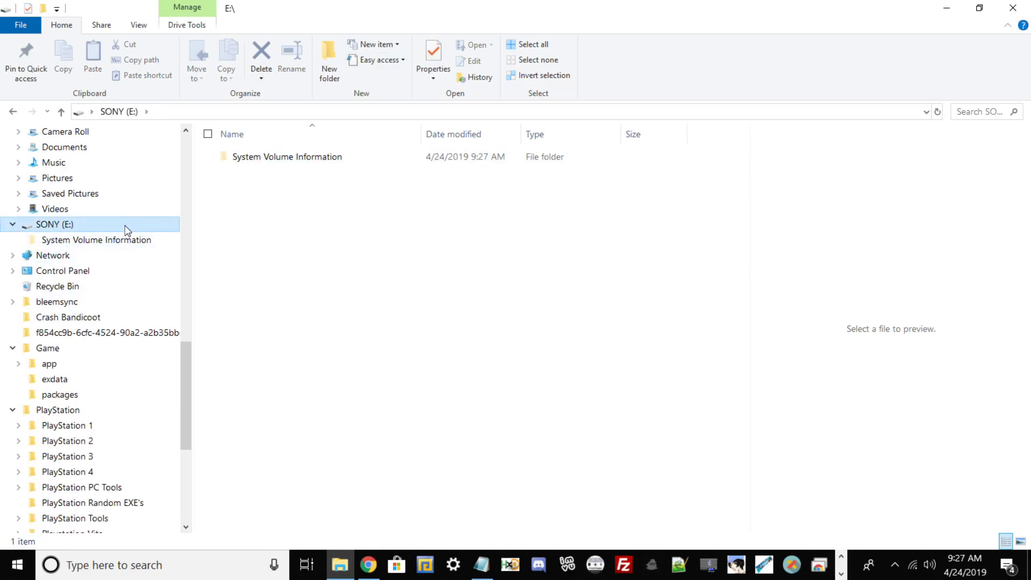
{"action": "right_click", "coordinate": [124, 225]}
{"action": "left_click", "coordinate": [211, 537]}
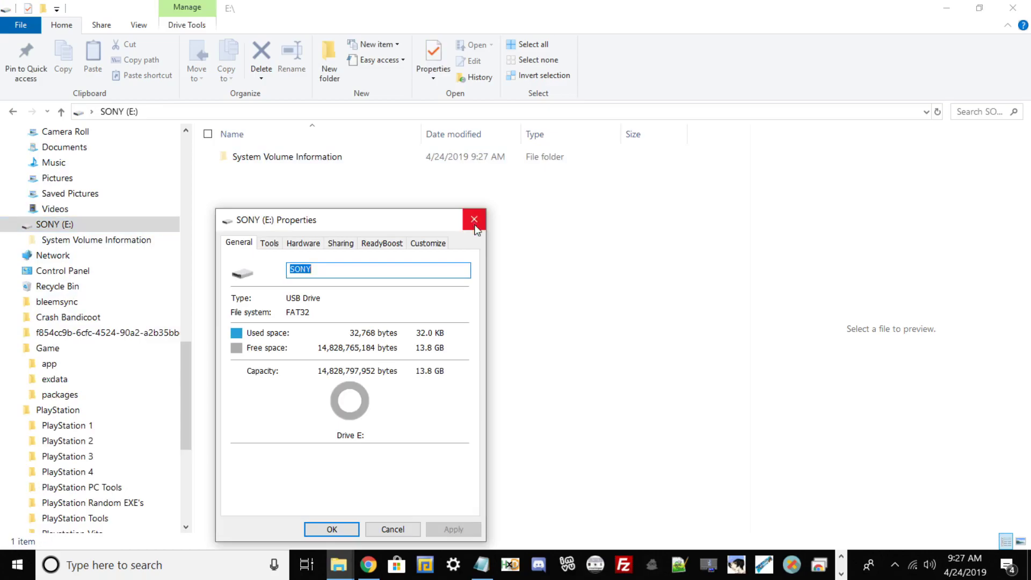
{"action": "left_click", "coordinate": [474, 219]}
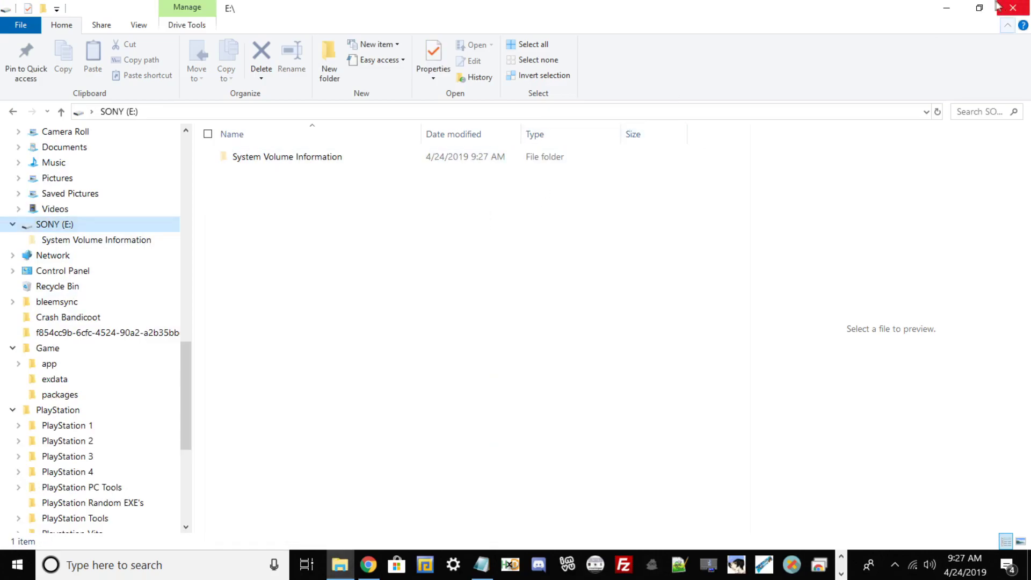
{"action": "left_click", "coordinate": [979, 7]}
- Move the Explorer window aside, select the desktop bleemsync and long-named folders, then bring Chrome forward
{"action": "left_click_drag", "start_coordinate": [540, 28], "coordinate": [826, 44]}
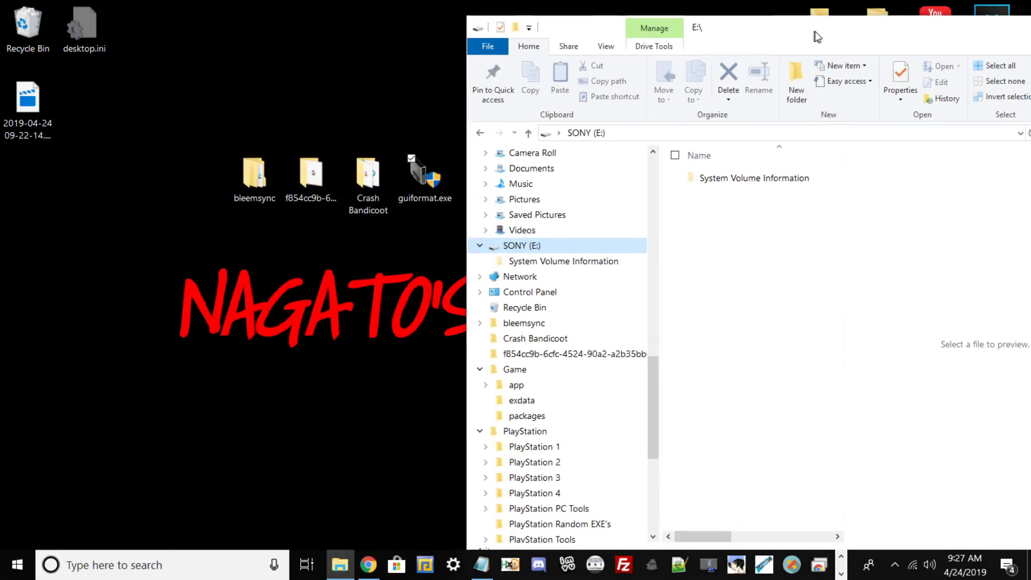
{"action": "left_click_drag", "start_coordinate": [224, 94], "coordinate": [848, 292]}
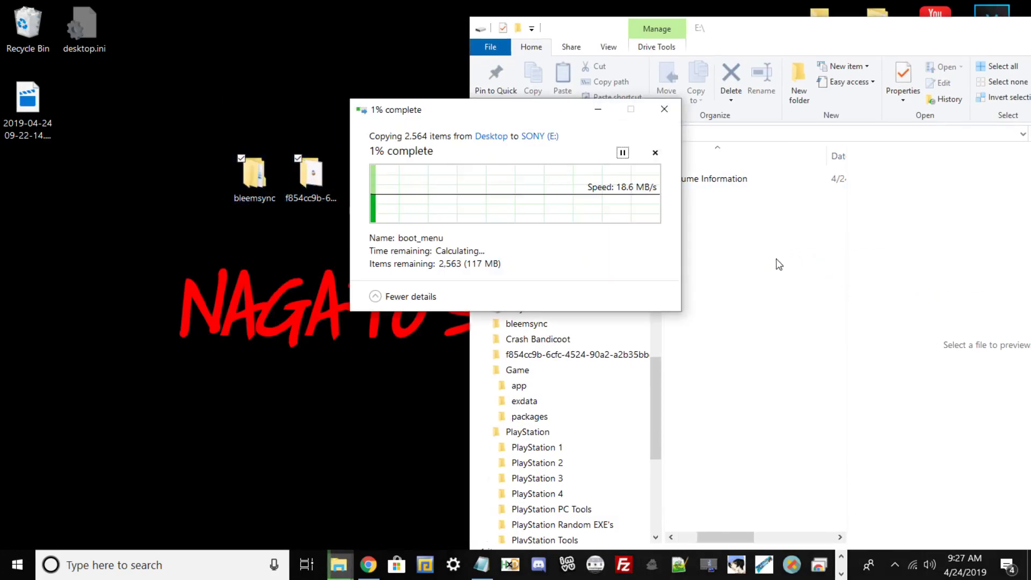
{"action": "left_click", "coordinate": [309, 181]}
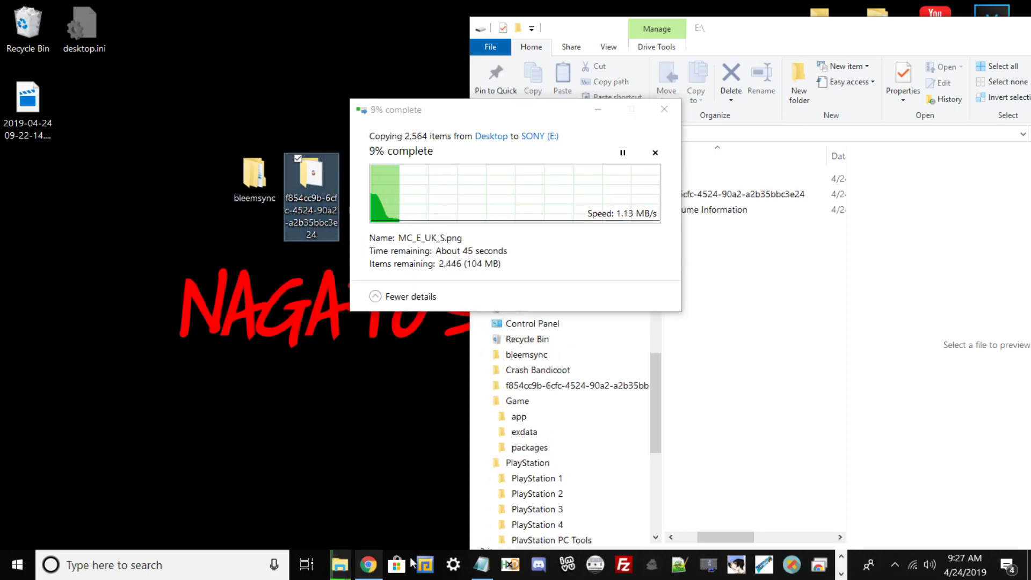
{"action": "left_click", "coordinate": [370, 564]}
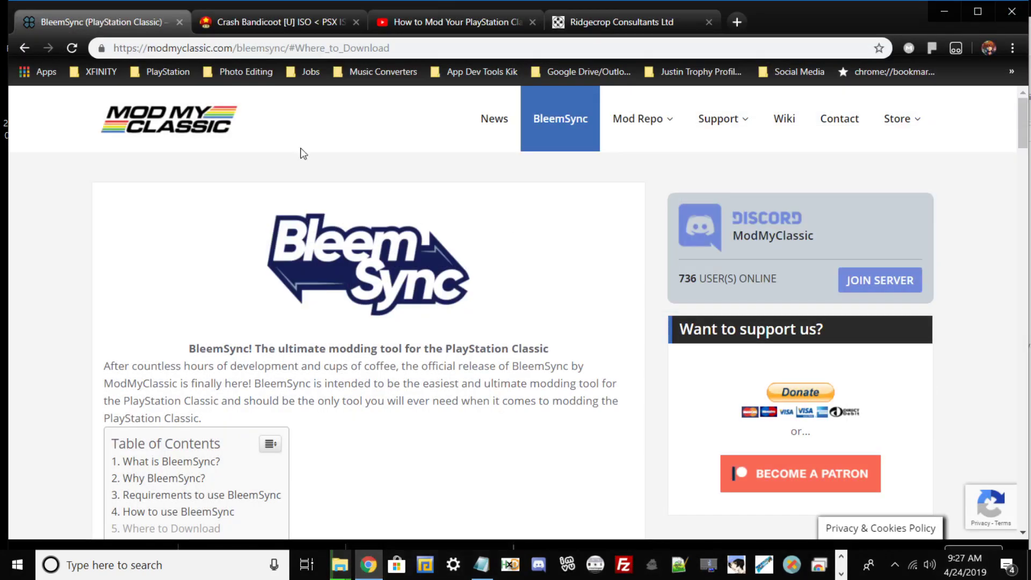
- Scroll to the BleemSync 'Installing from fresh' steps, highlight steps 1–3, then minimise Chrome
{"action": "scroll", "coordinate": [310, 259], "scroll_direction": "down", "scroll_amount": 8}
{"action": "scroll", "coordinate": [322, 252], "scroll_direction": "down", "scroll_amount": 10}
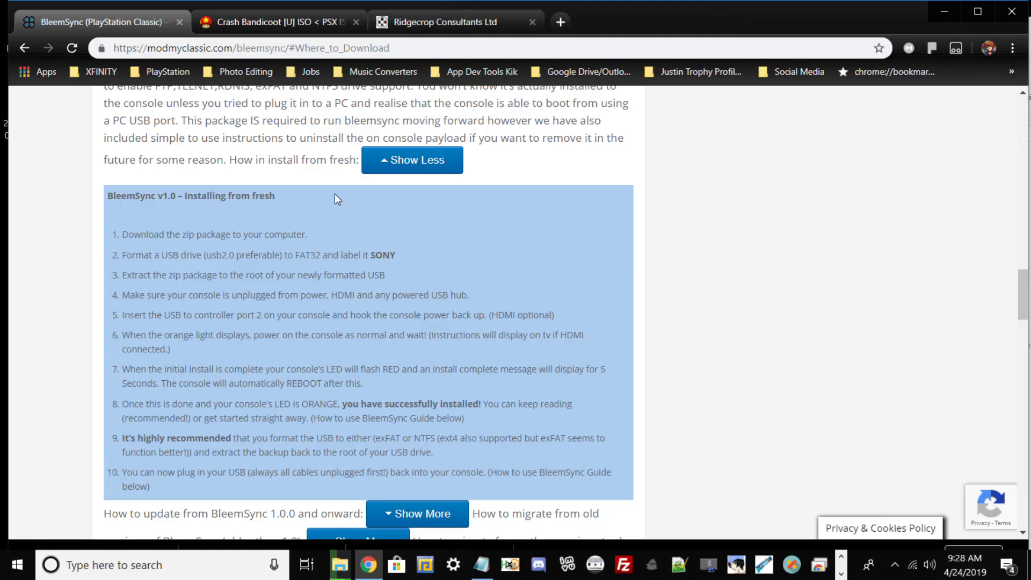
{"action": "scroll", "coordinate": [334, 193], "scroll_direction": "down", "scroll_amount": 1}
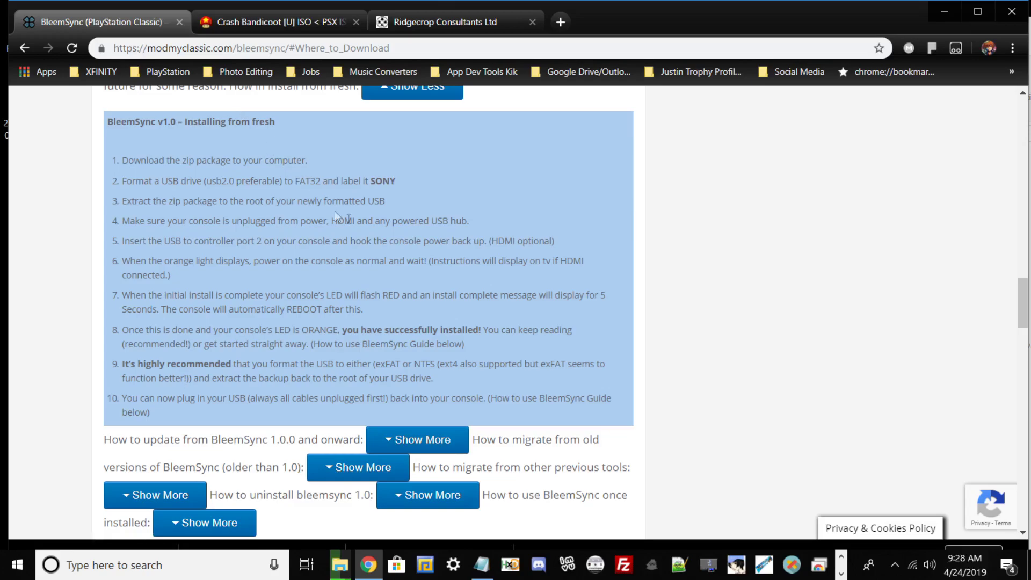
{"action": "left_click_drag", "start_coordinate": [387, 201], "coordinate": [89, 167]}
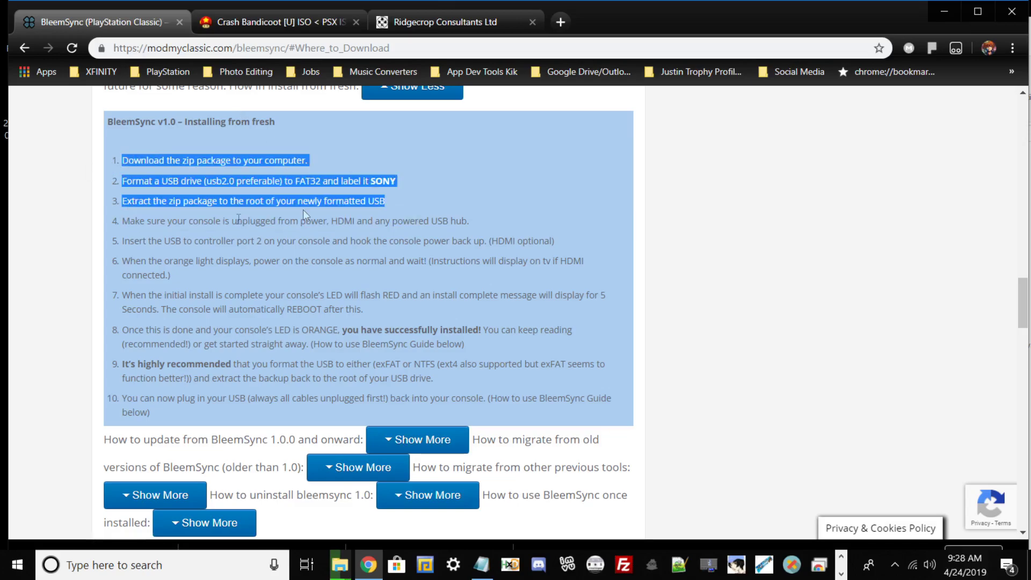
{"action": "left_click", "coordinate": [229, 215]}
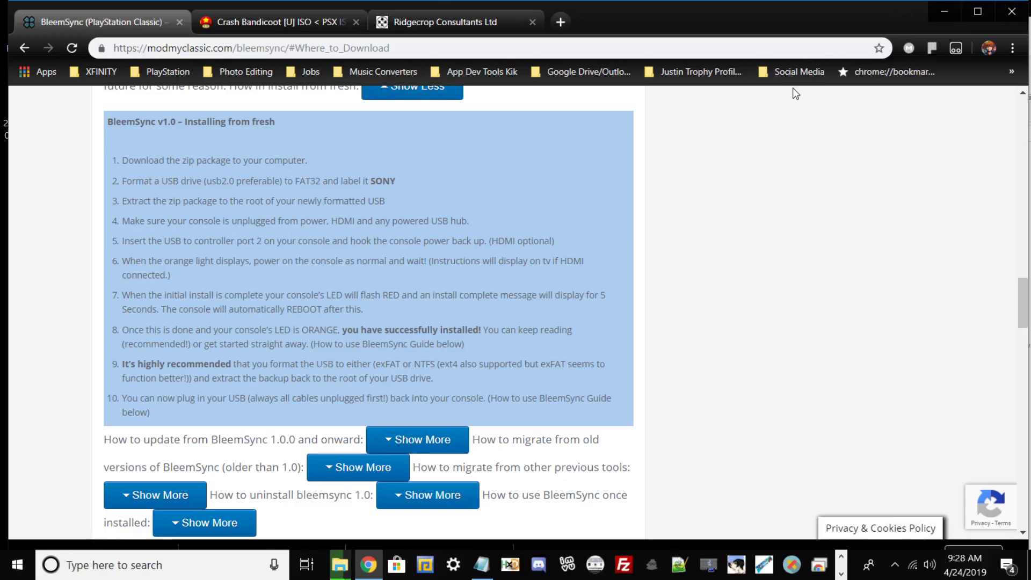
{"action": "left_click", "coordinate": [953, 11]}
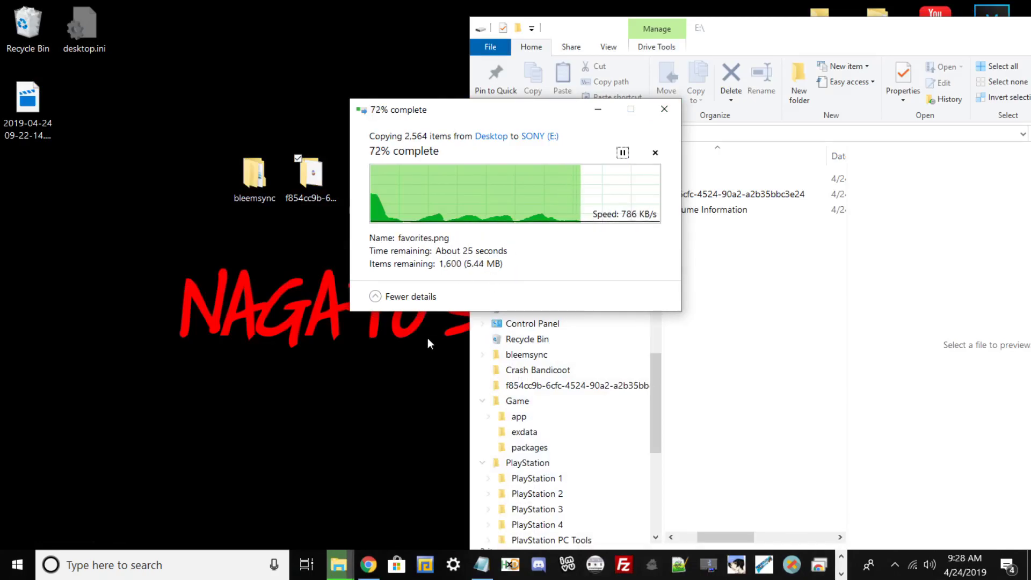
- Check the copy progress via the taskbar, then restore the Notepad note with the two URLs
{"action": "left_click", "coordinate": [894, 564]}
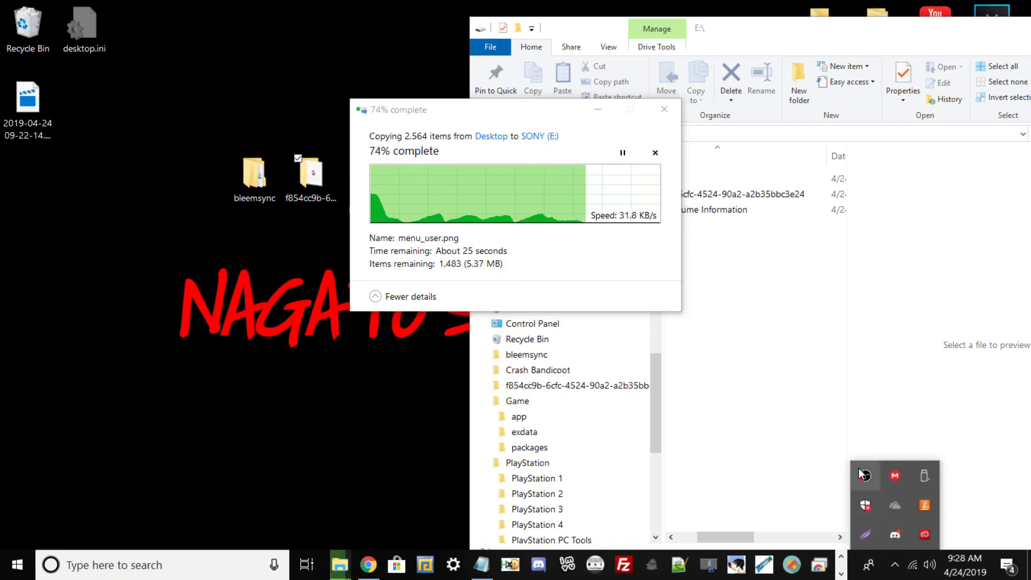
{"action": "right_click", "coordinate": [864, 477]}
{"action": "left_click", "coordinate": [913, 537]}
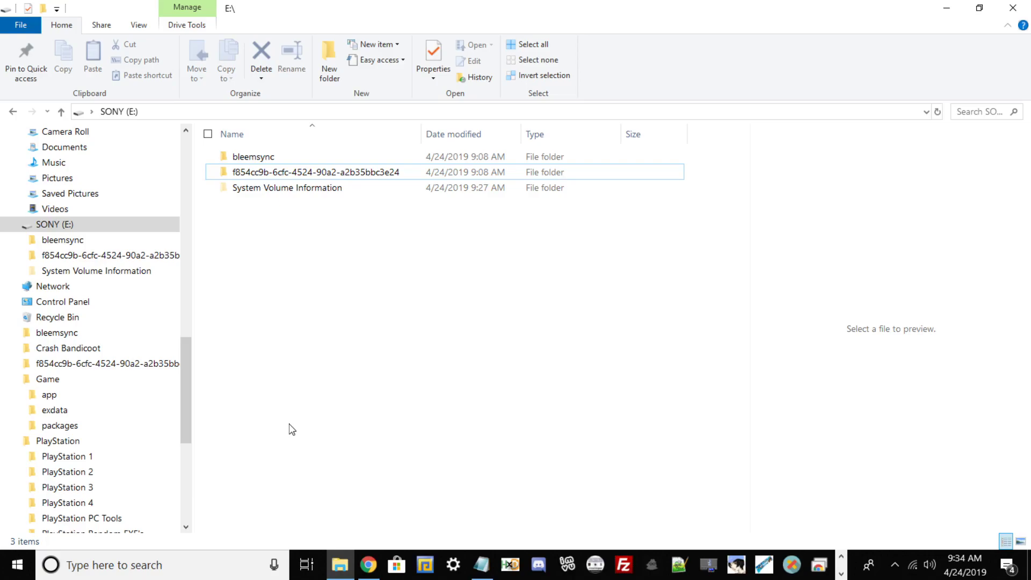
{"action": "left_click", "coordinate": [895, 565]}
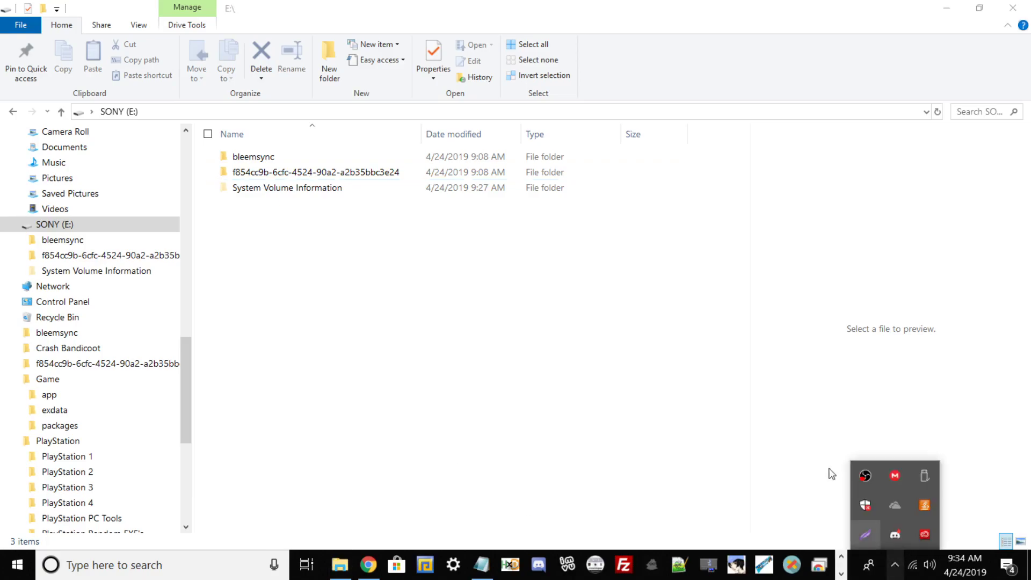
{"action": "right_click", "coordinate": [864, 477]}
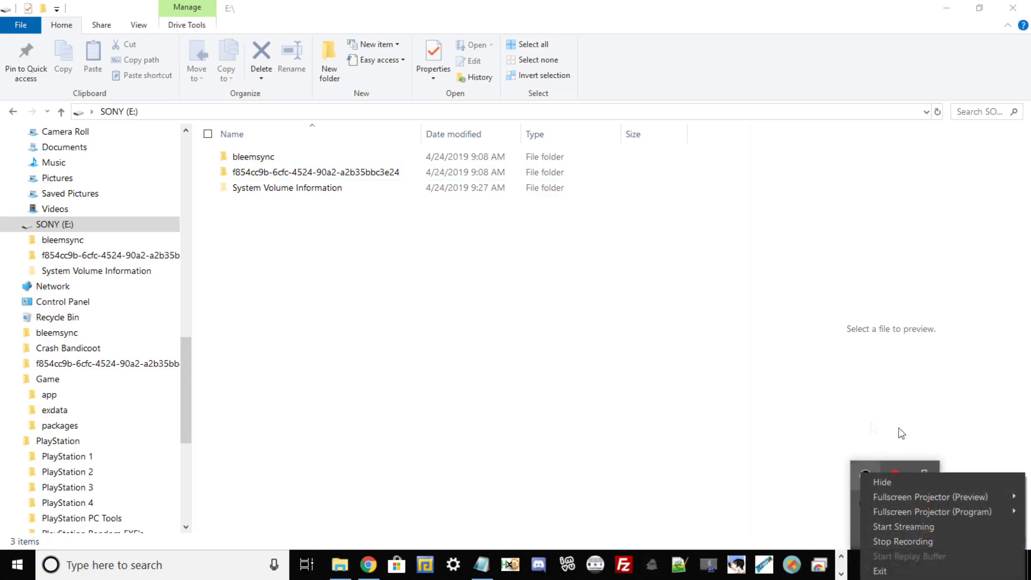
{"action": "left_click", "coordinate": [878, 541]}
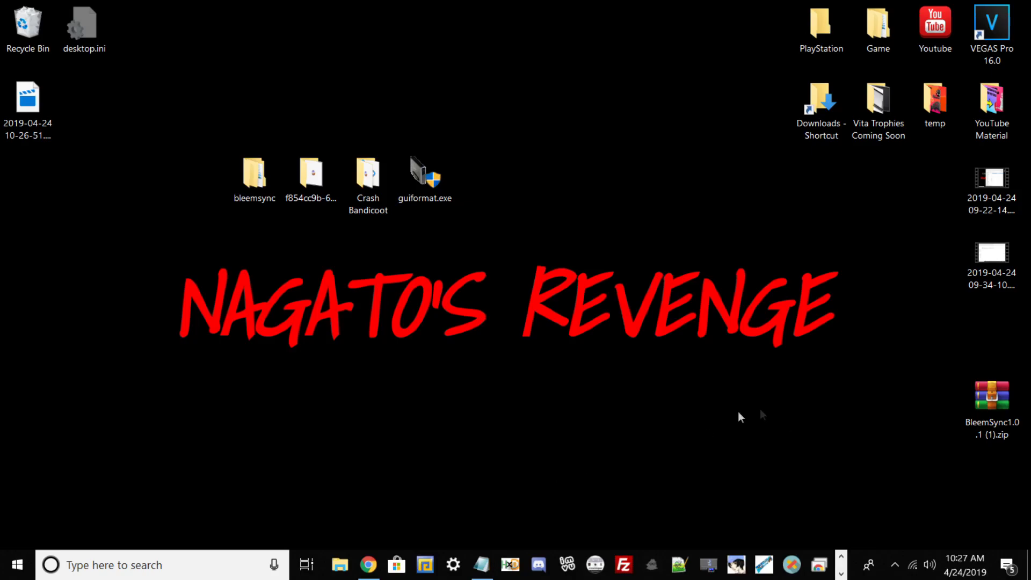
{"action": "left_click", "coordinate": [483, 568]}
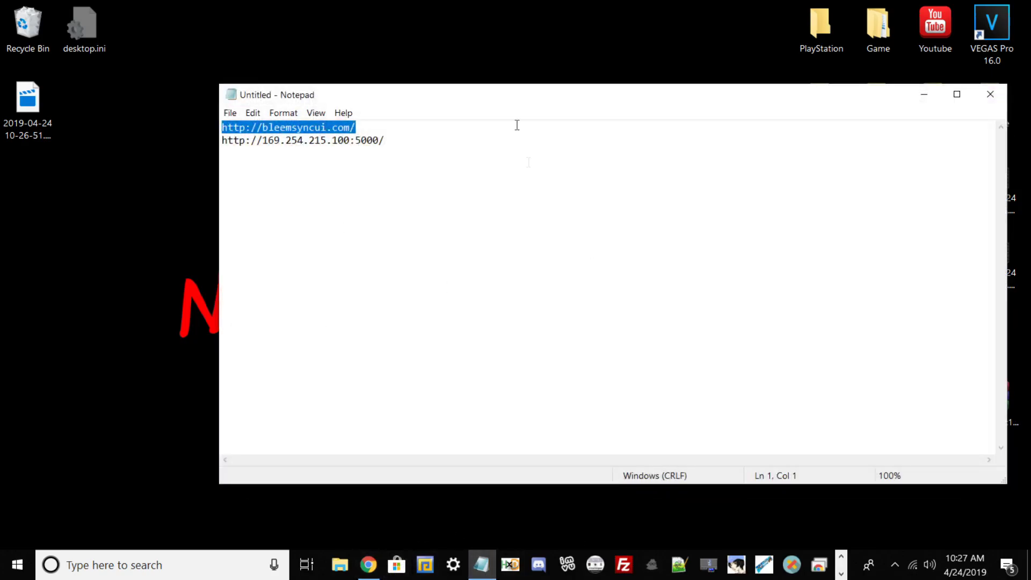
{"action": "left_click", "coordinate": [401, 156]}
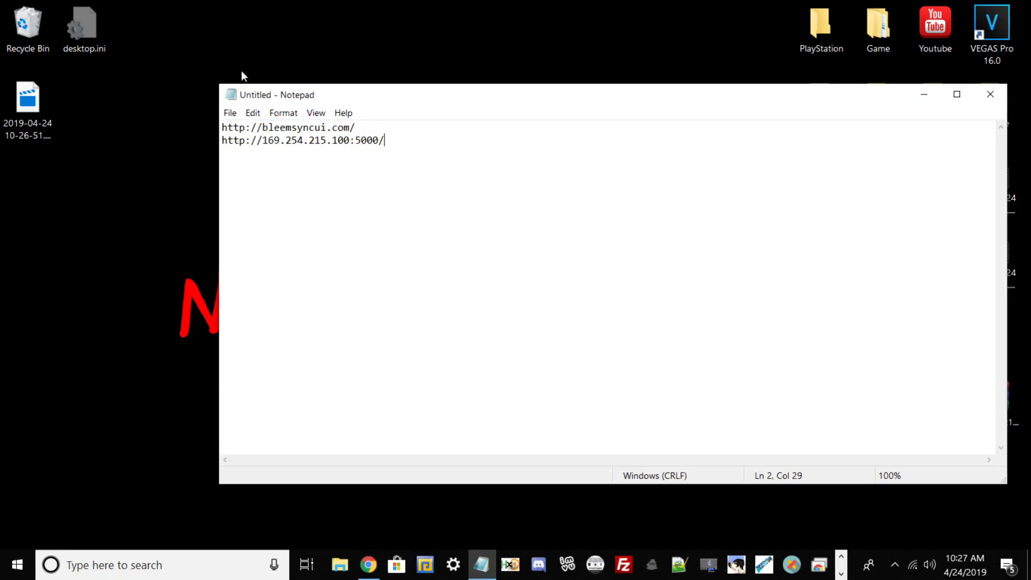
{"action": "double_click", "coordinate": [357, 96]}
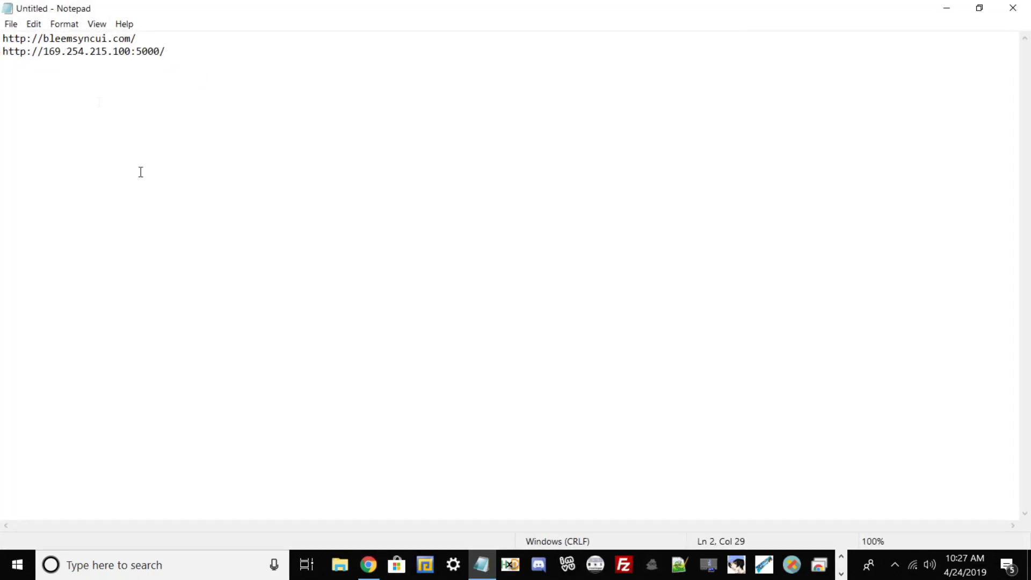
{"action": "left_click_drag", "start_coordinate": [145, 43], "coordinate": [2, 38]}
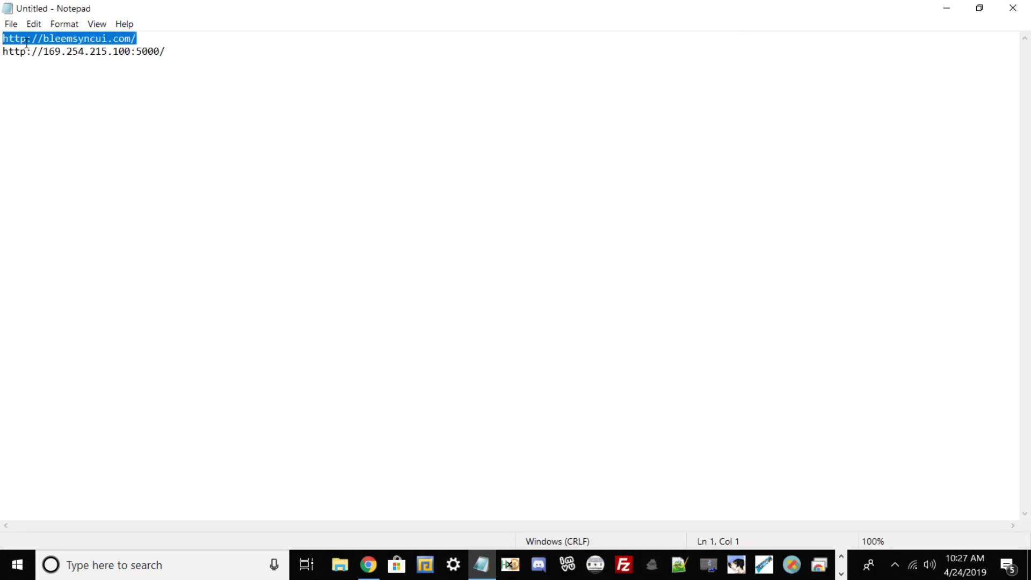
{"action": "right_click", "coordinate": [25, 45]}
{"action": "left_click", "coordinate": [67, 86]}
{"action": "left_click_drag", "start_coordinate": [221, 51], "coordinate": [2, 62]}
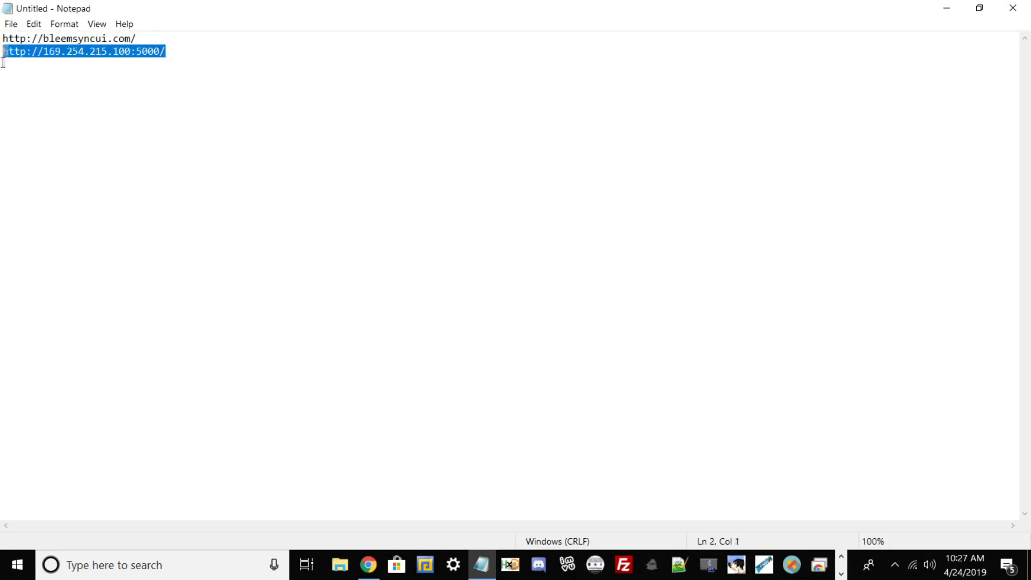
{"action": "left_click", "coordinate": [944, 7]}
{"action": "left_click", "coordinate": [369, 565]}
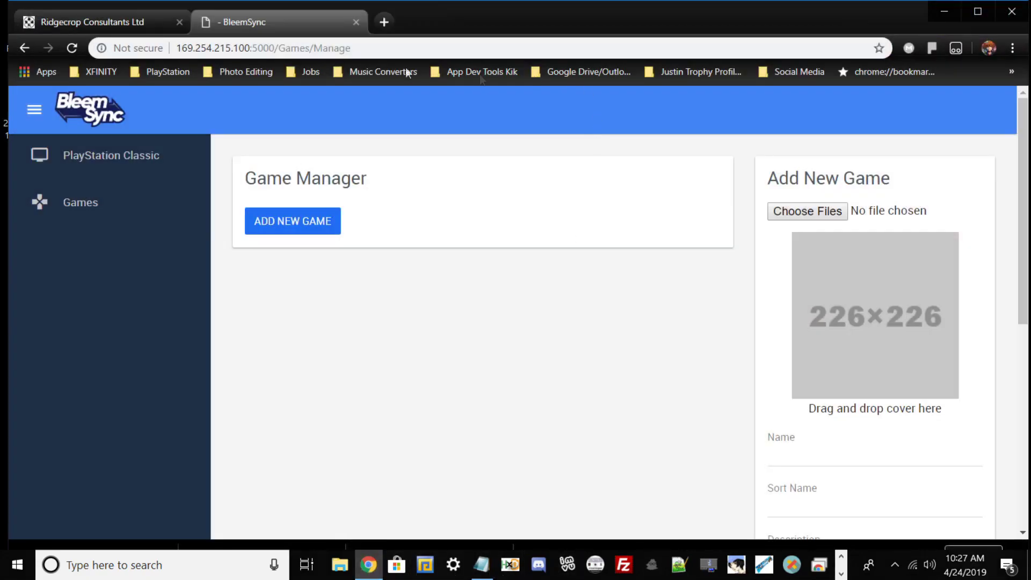
{"action": "left_click", "coordinate": [300, 48]}
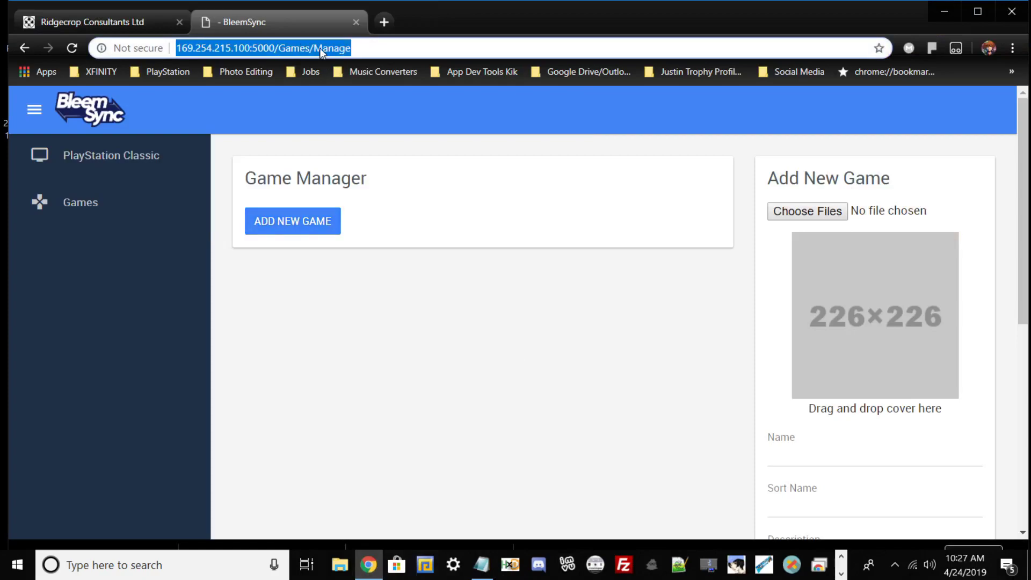
{"action": "key", "text": "BackSpace"}
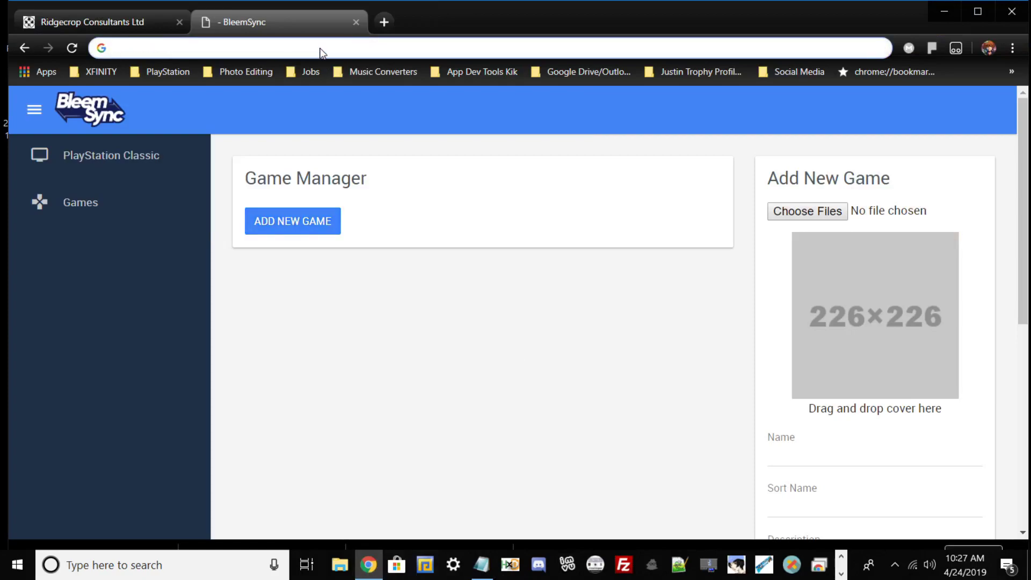
{"action": "right_click", "coordinate": [294, 48]}
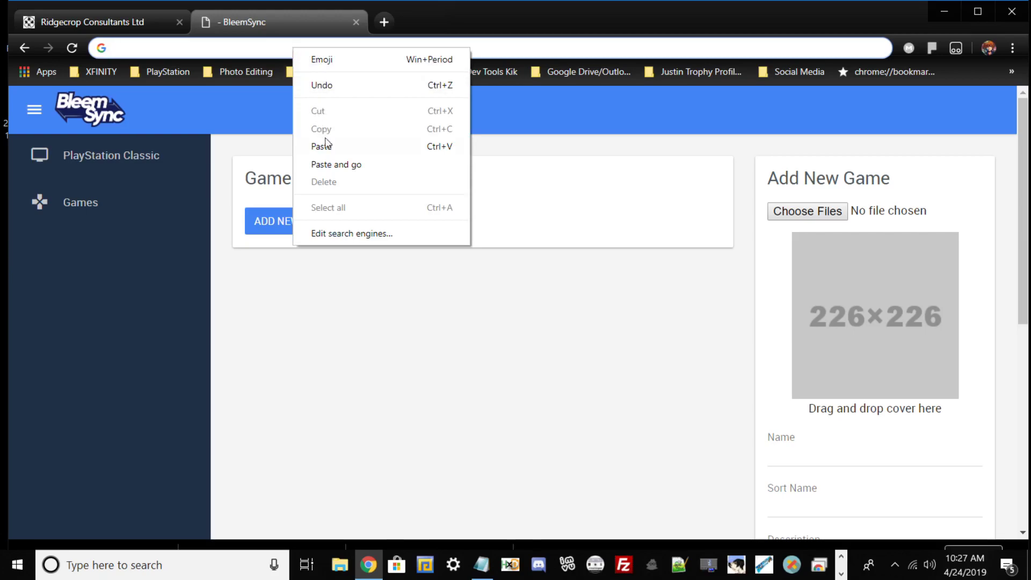
{"action": "left_click", "coordinate": [340, 152]}
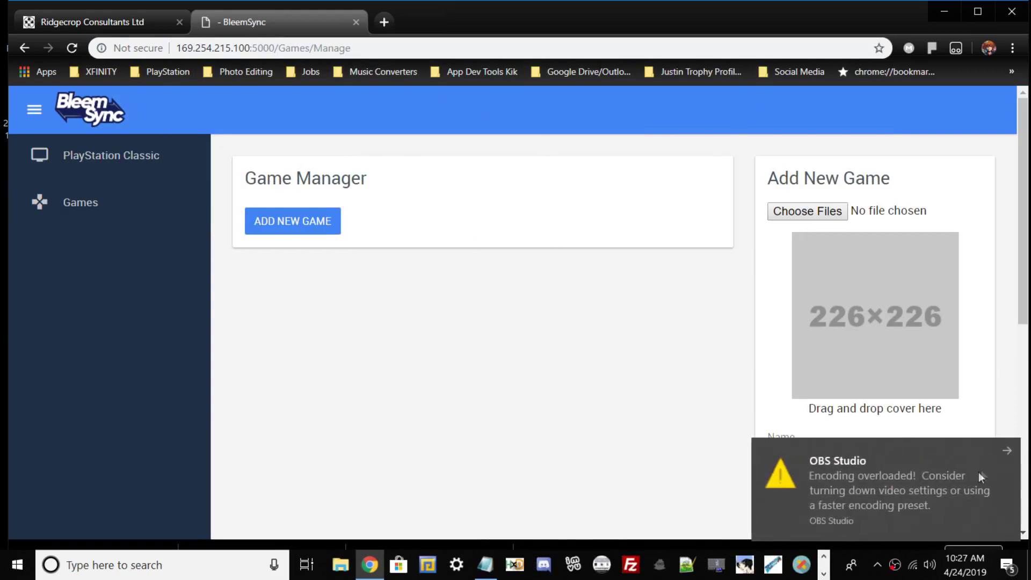
{"action": "left_click", "coordinate": [1005, 454]}
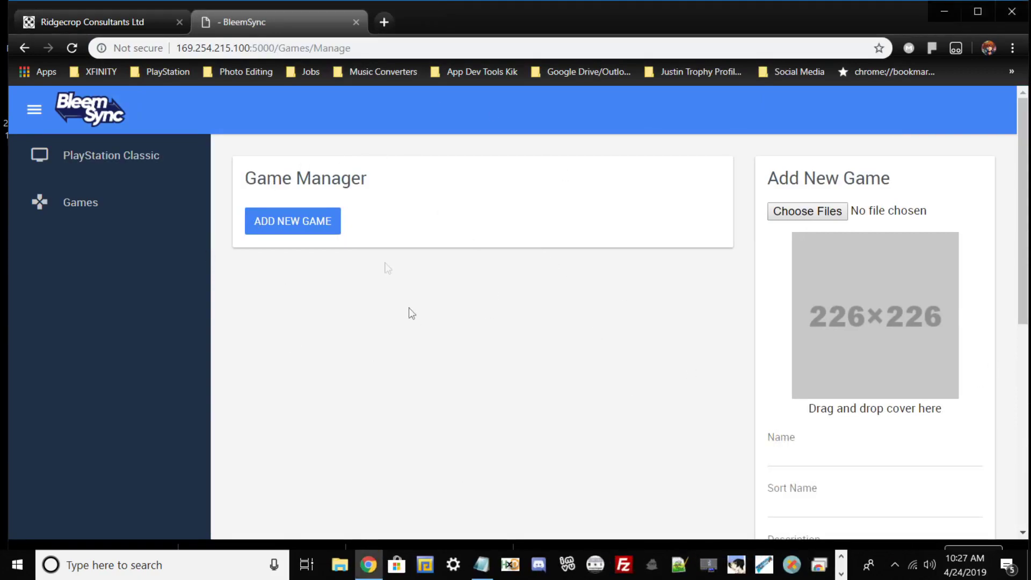